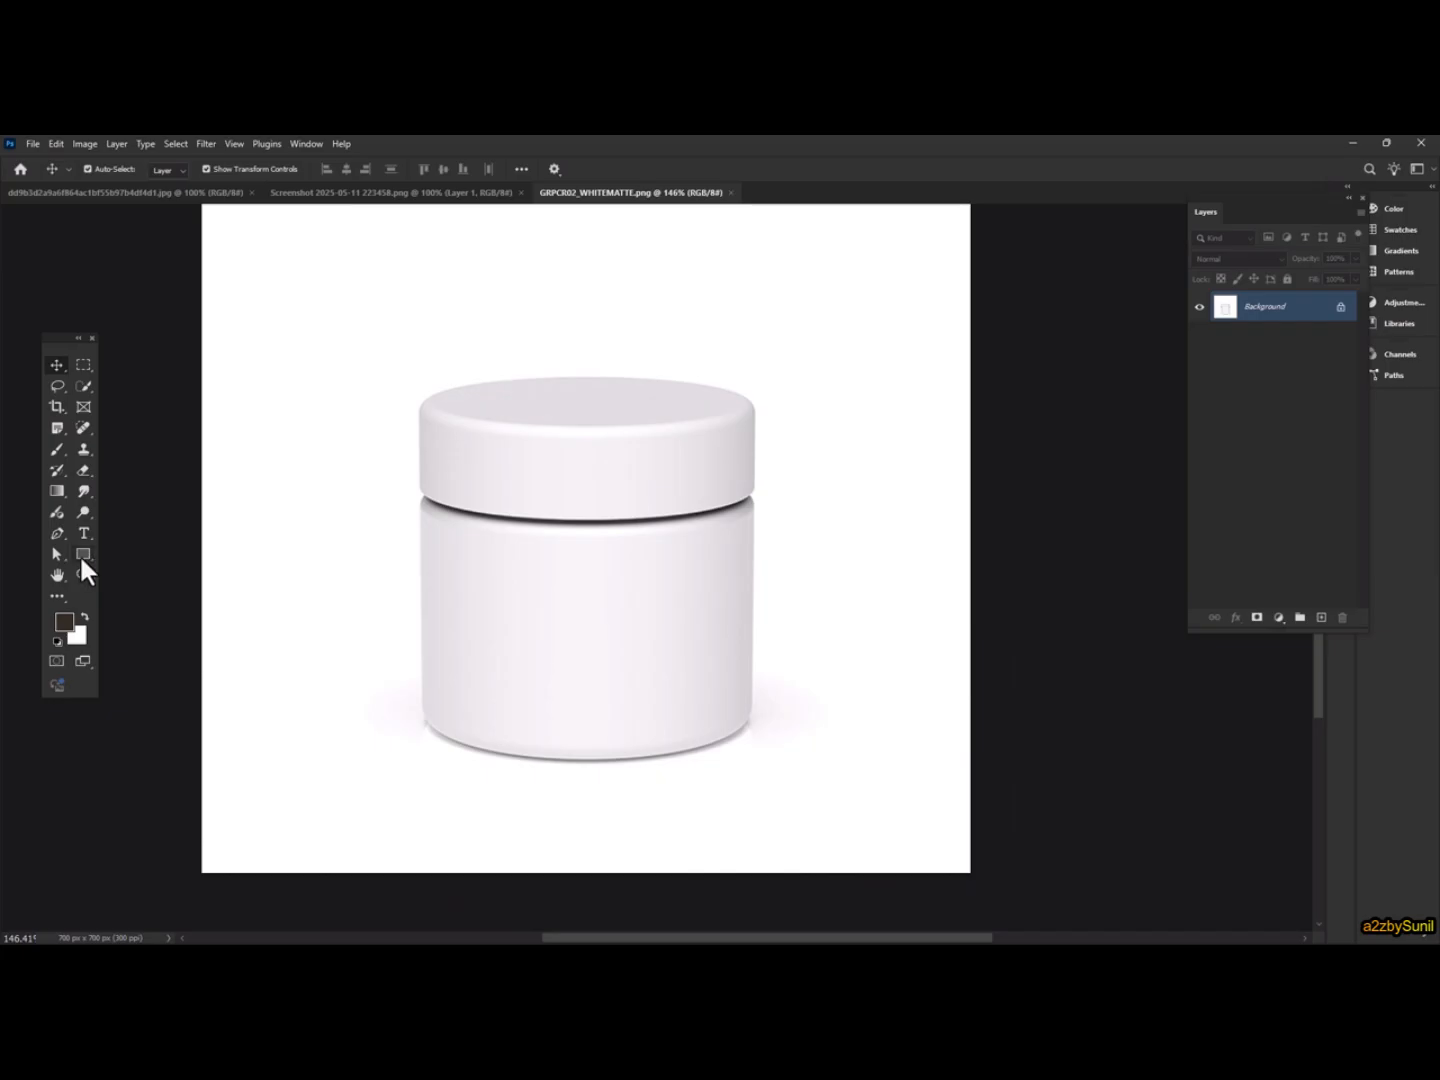
Draw a rectangle about 460 × 251 px over the jar body and convert it to a smart object
drag(315, 476, 821, 751)
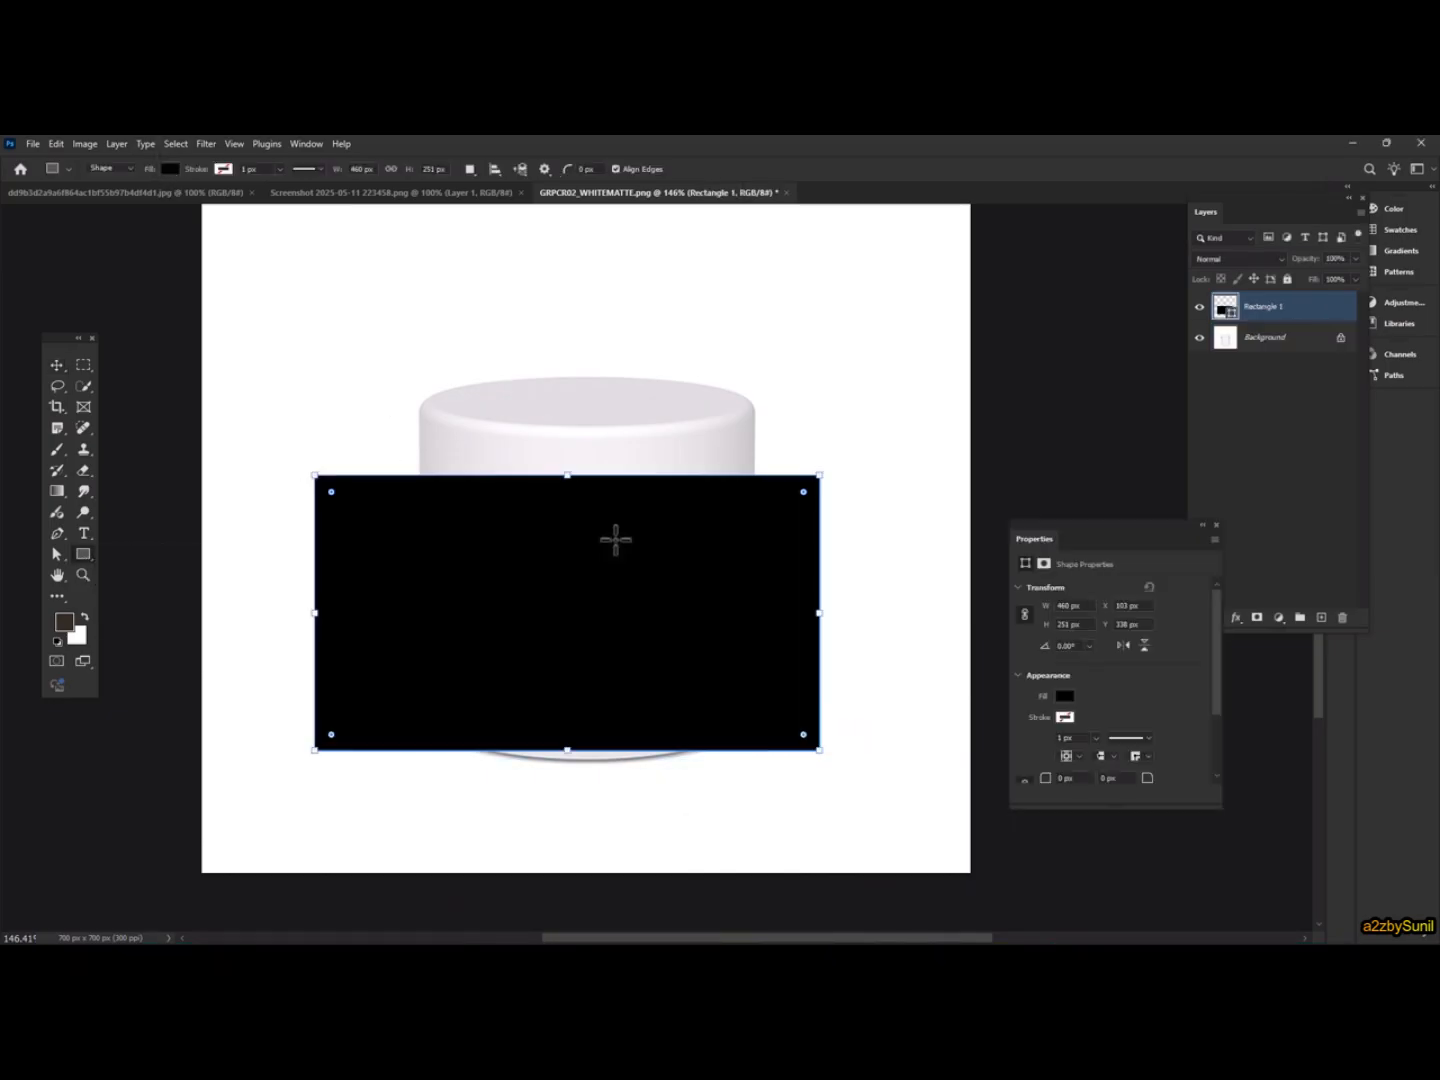
click(113, 144)
mouse_move(179, 447)
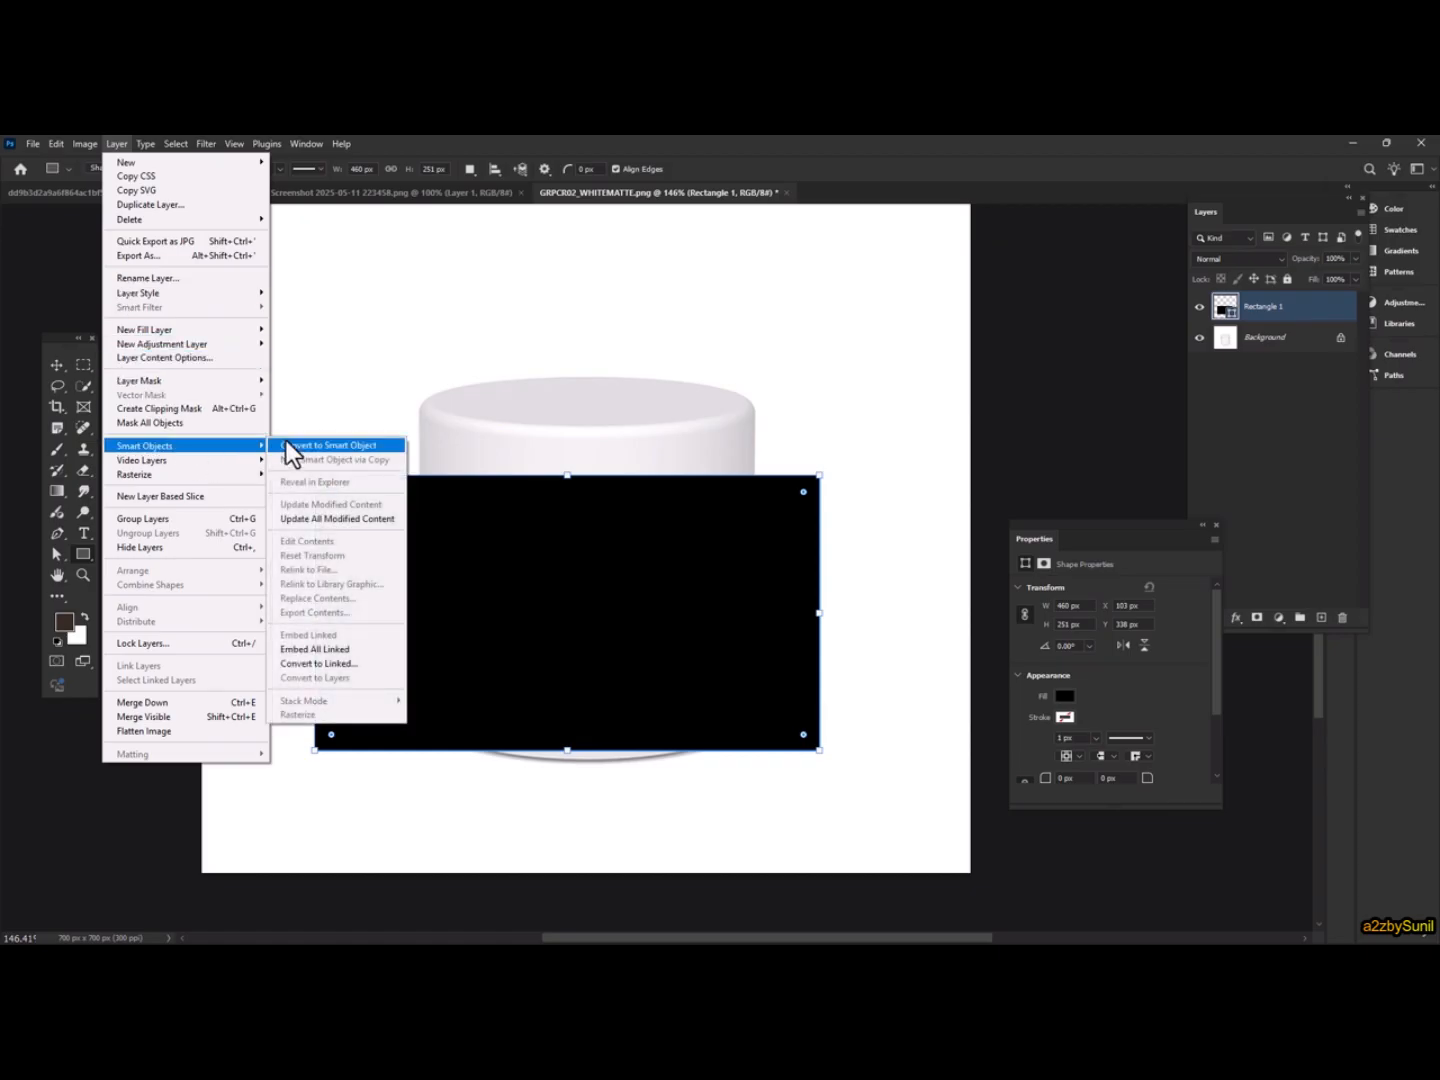
click(340, 447)
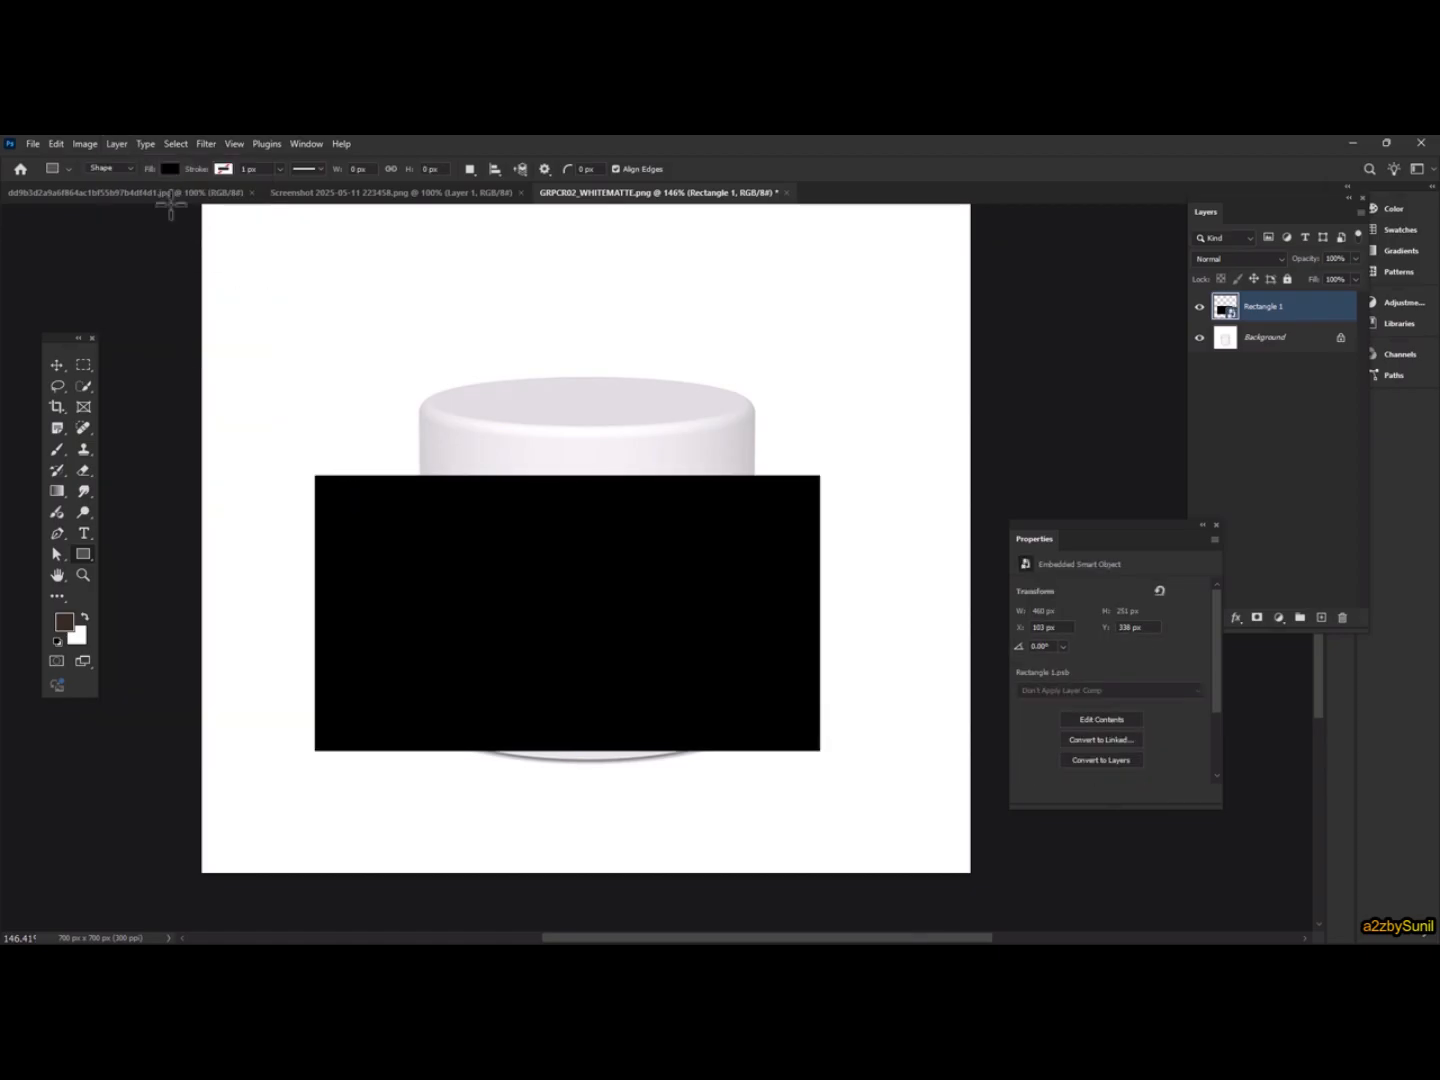
Warp the rectangle, pulling its corners and side handles in to match the jar body's outline
click(57, 144)
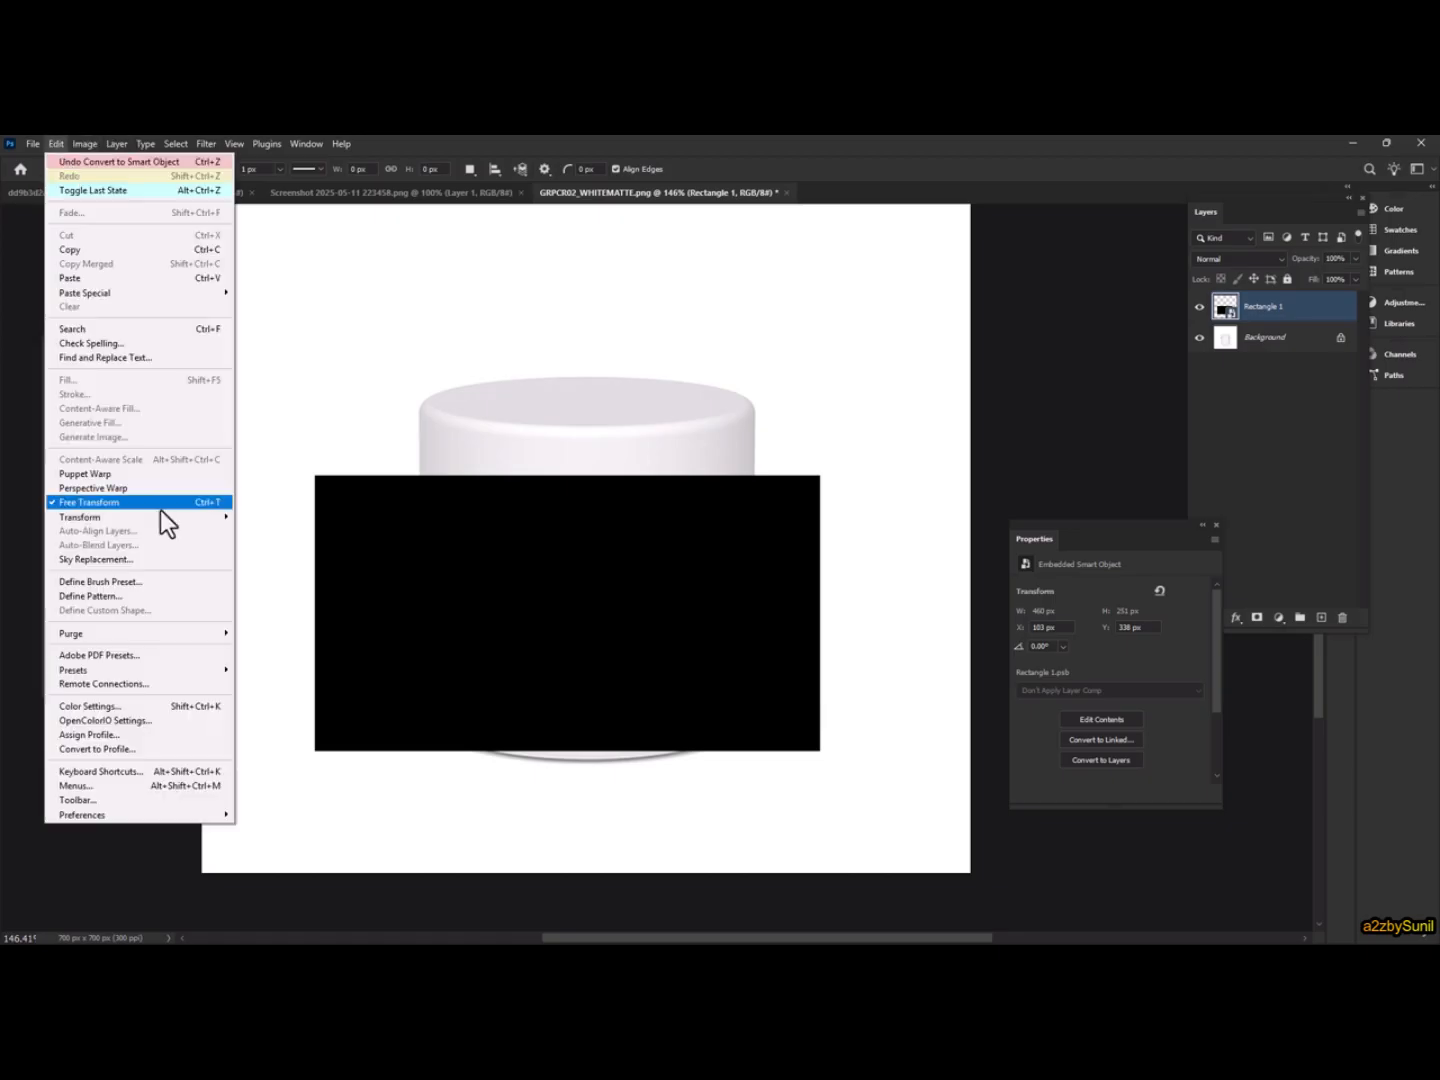
mouse_move(156, 518)
click(289, 618)
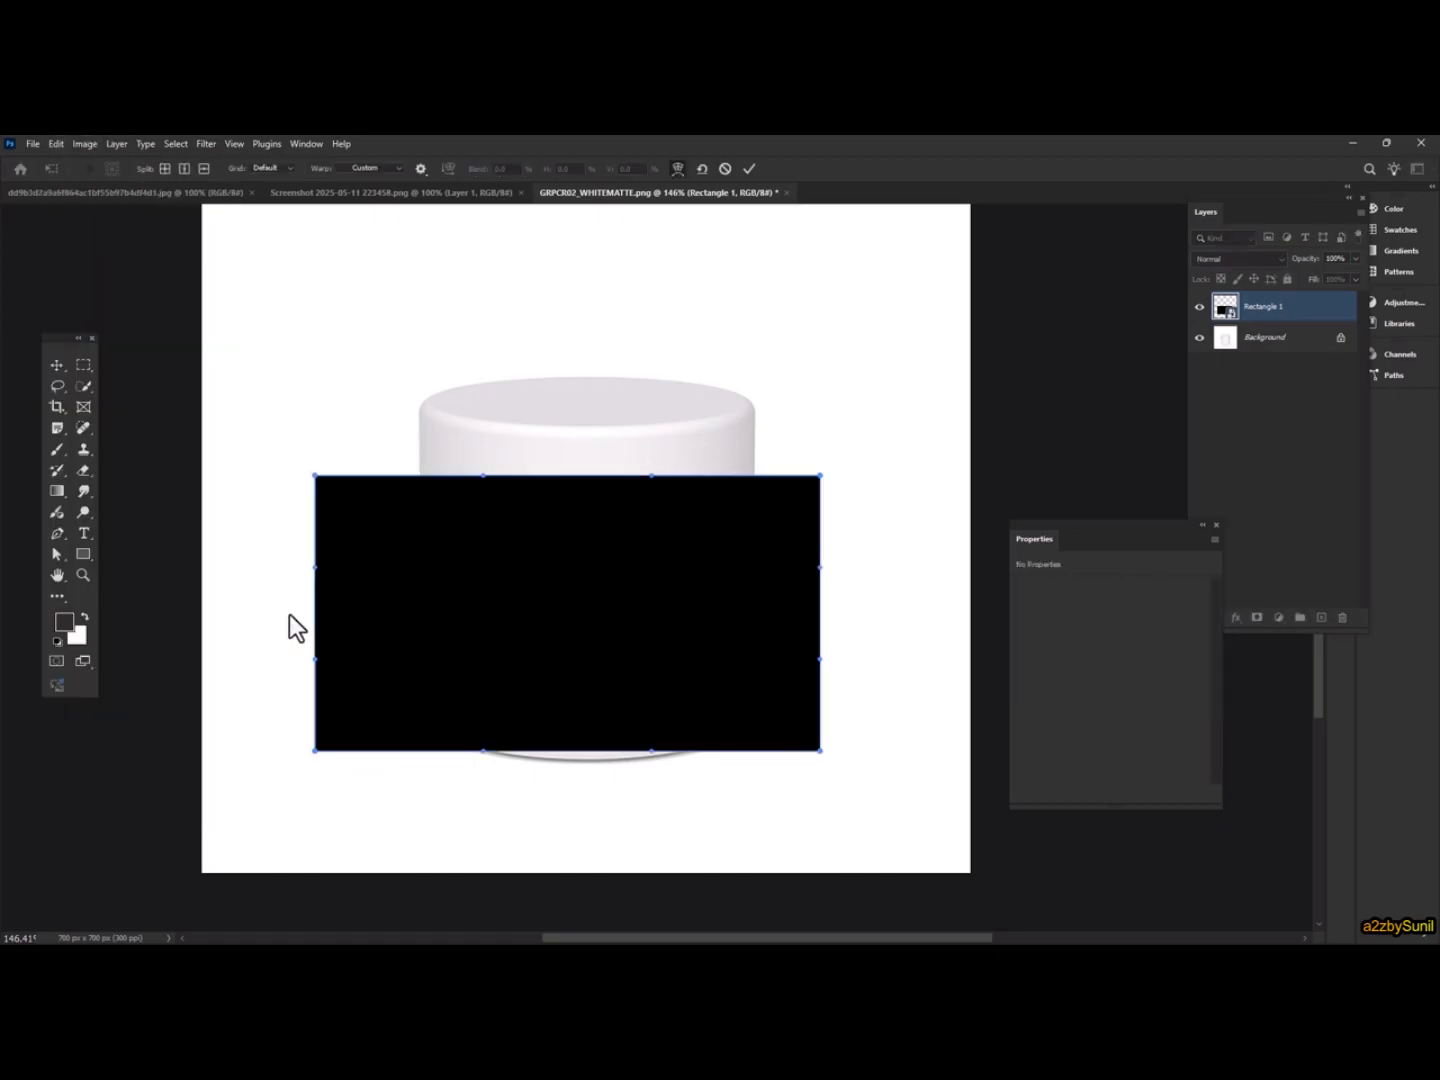
drag(820, 475, 753, 496)
drag(316, 476, 419, 499)
drag(312, 751, 426, 725)
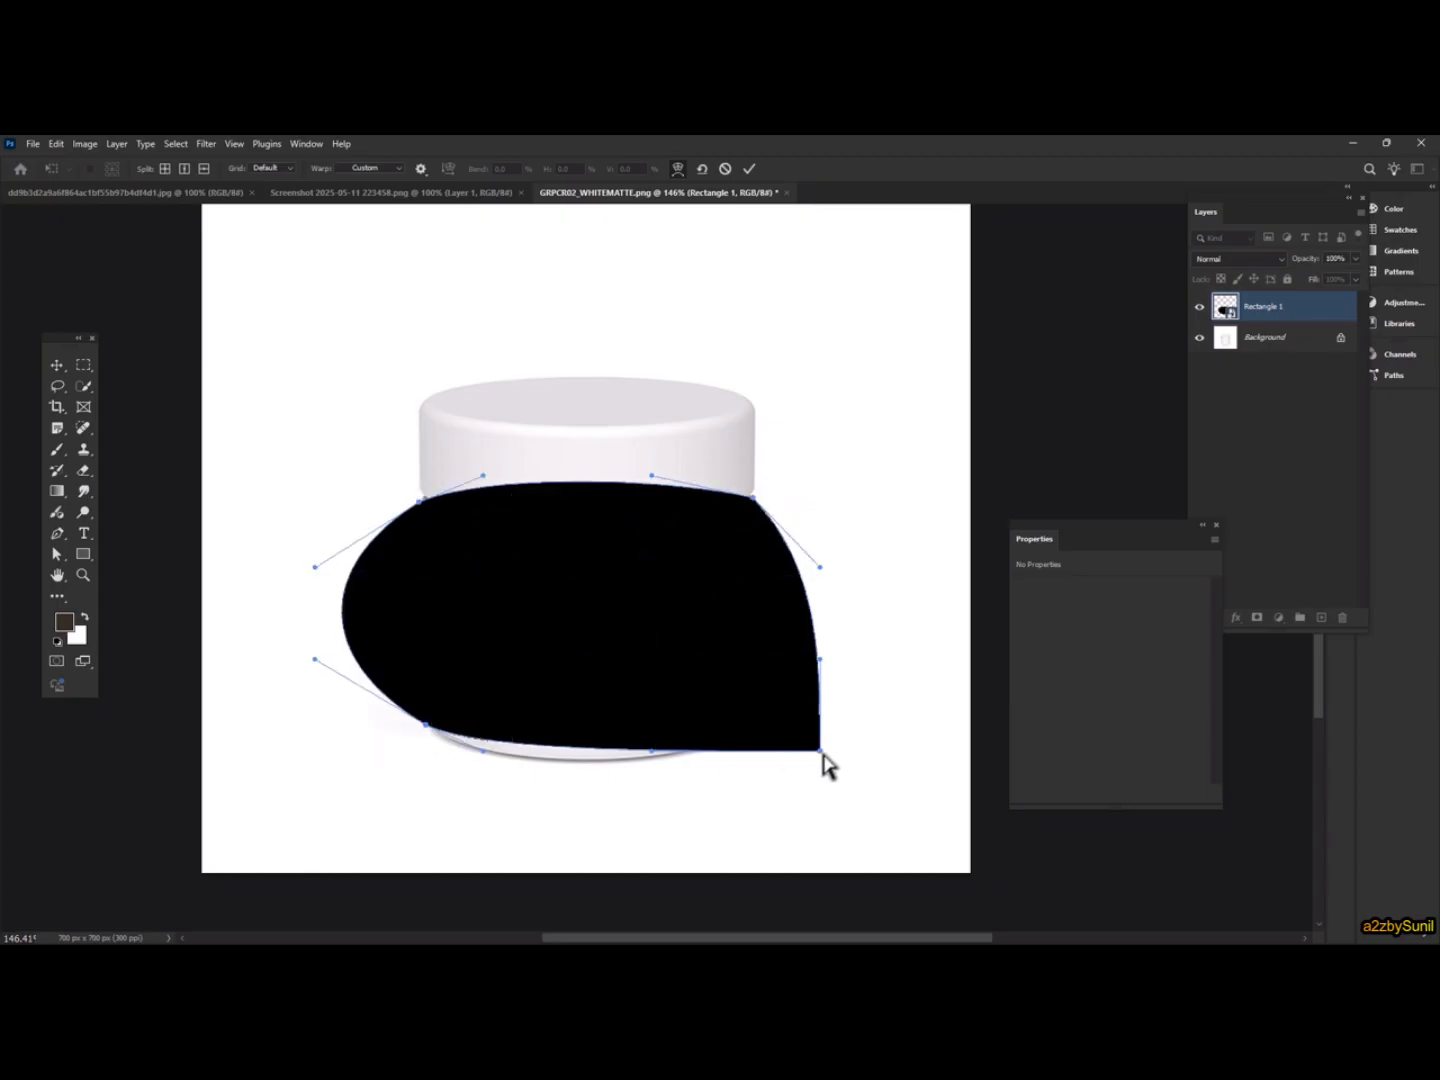
drag(821, 751, 747, 720)
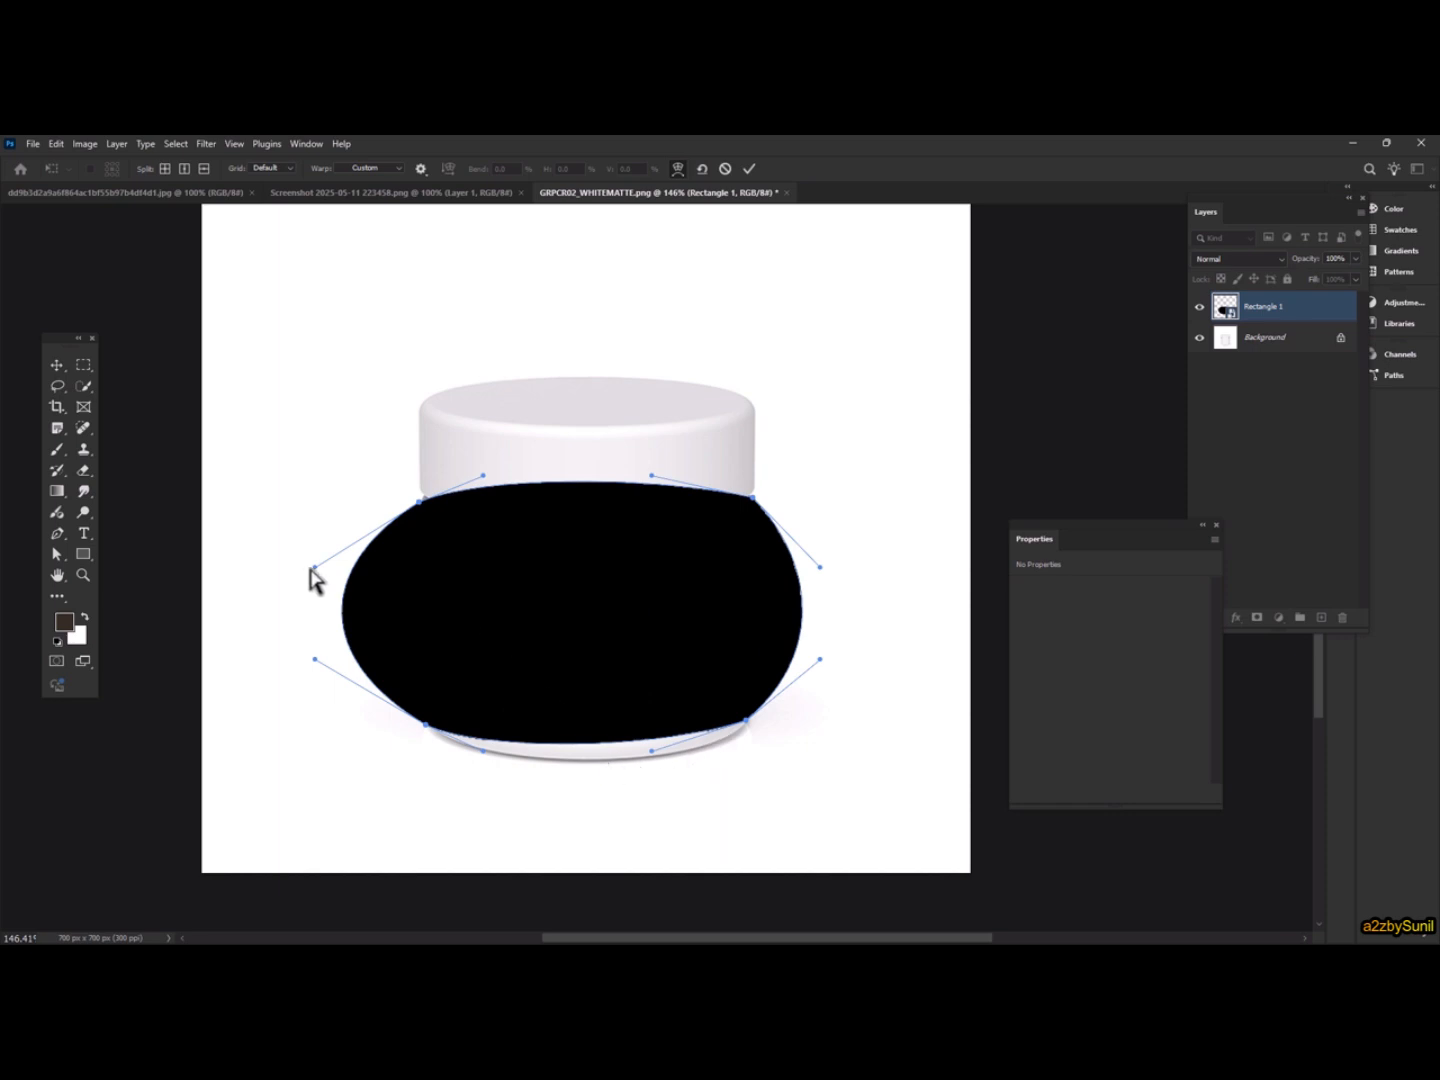
drag(316, 568, 412, 562)
drag(316, 660, 420, 649)
Refine the warp corner handles and tangents so the shape hugs the jar body's edges closely
scroll(697, 617, up, 3)
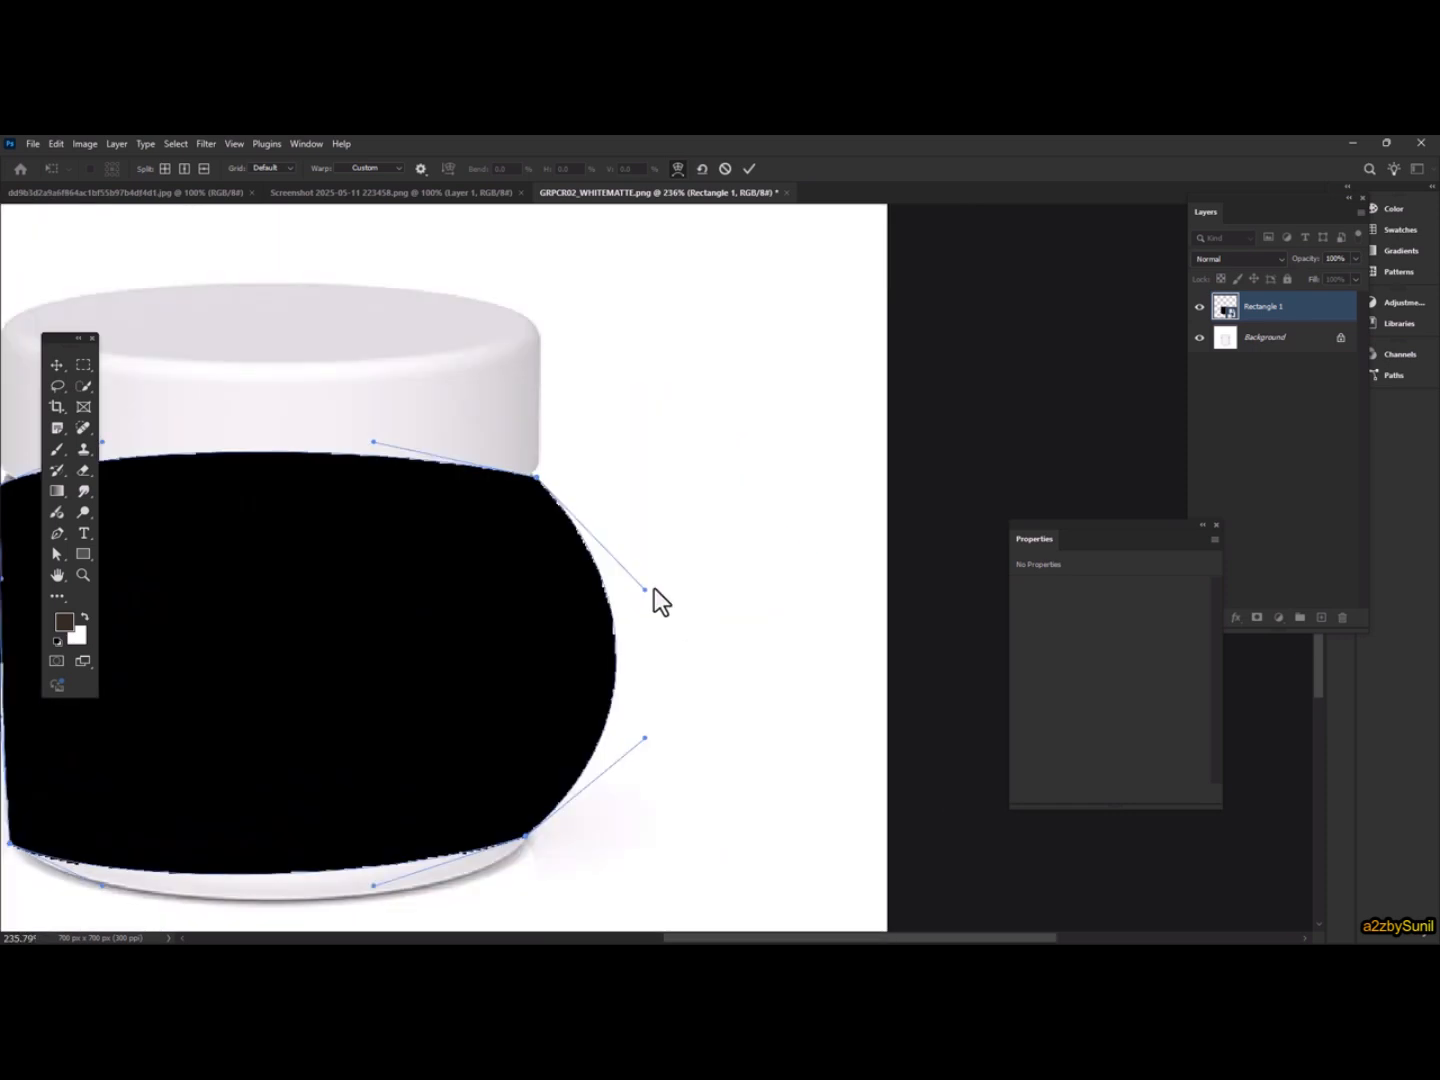
scroll(526, 840, up, 5)
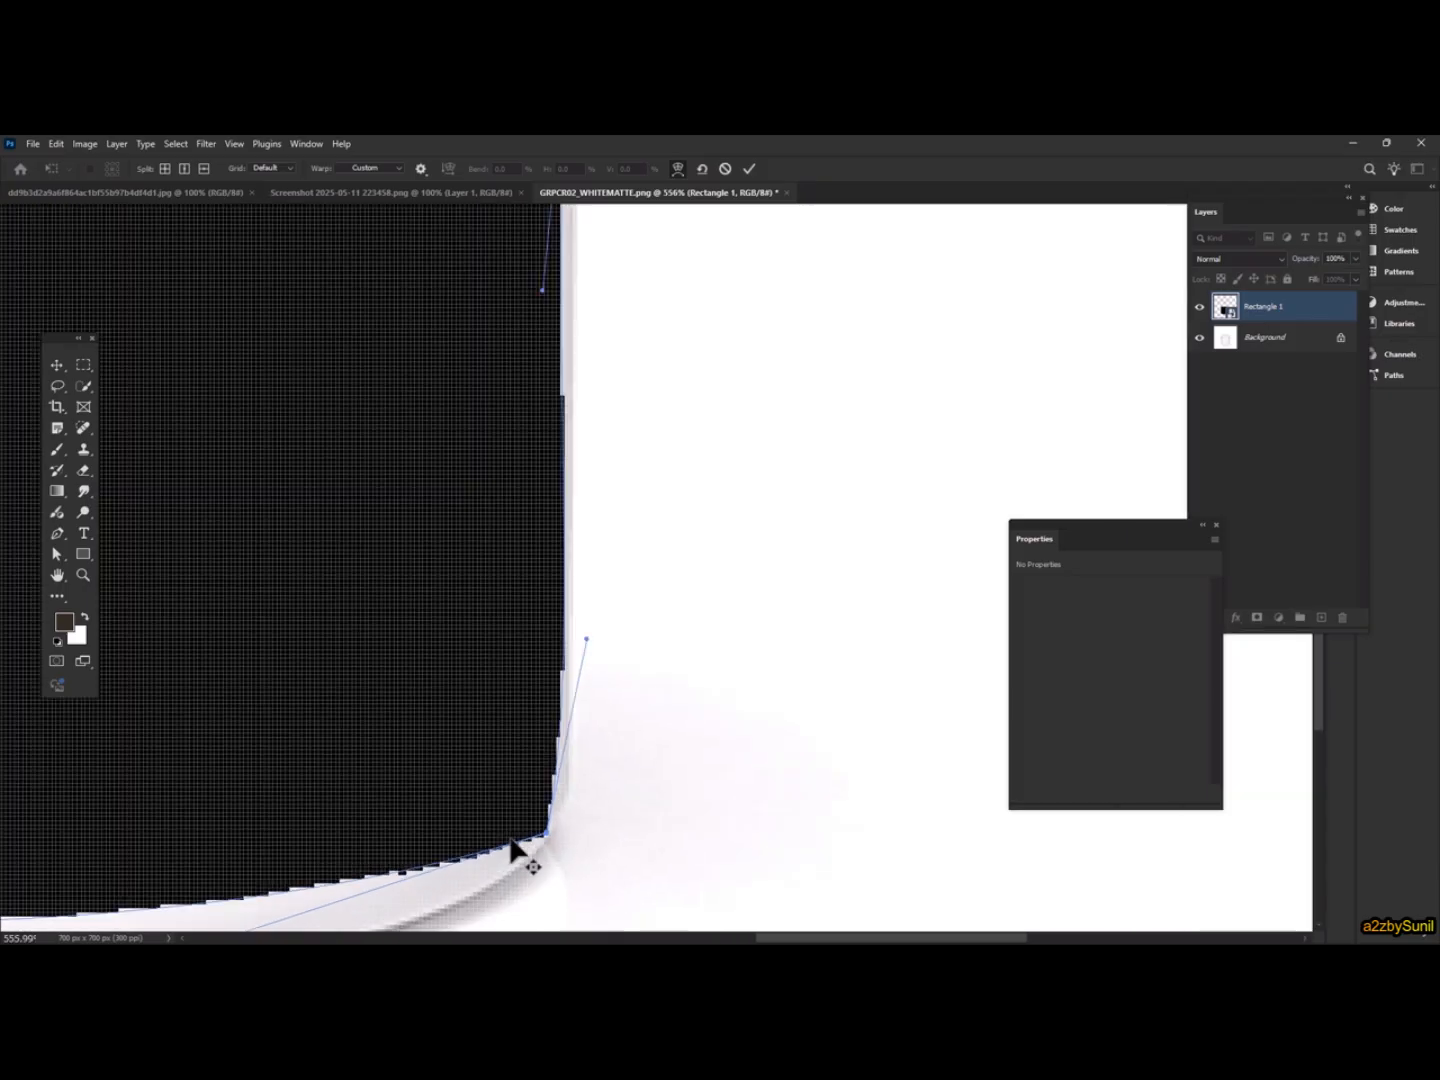
key(alt+space)
drag(520, 820, 631, 508)
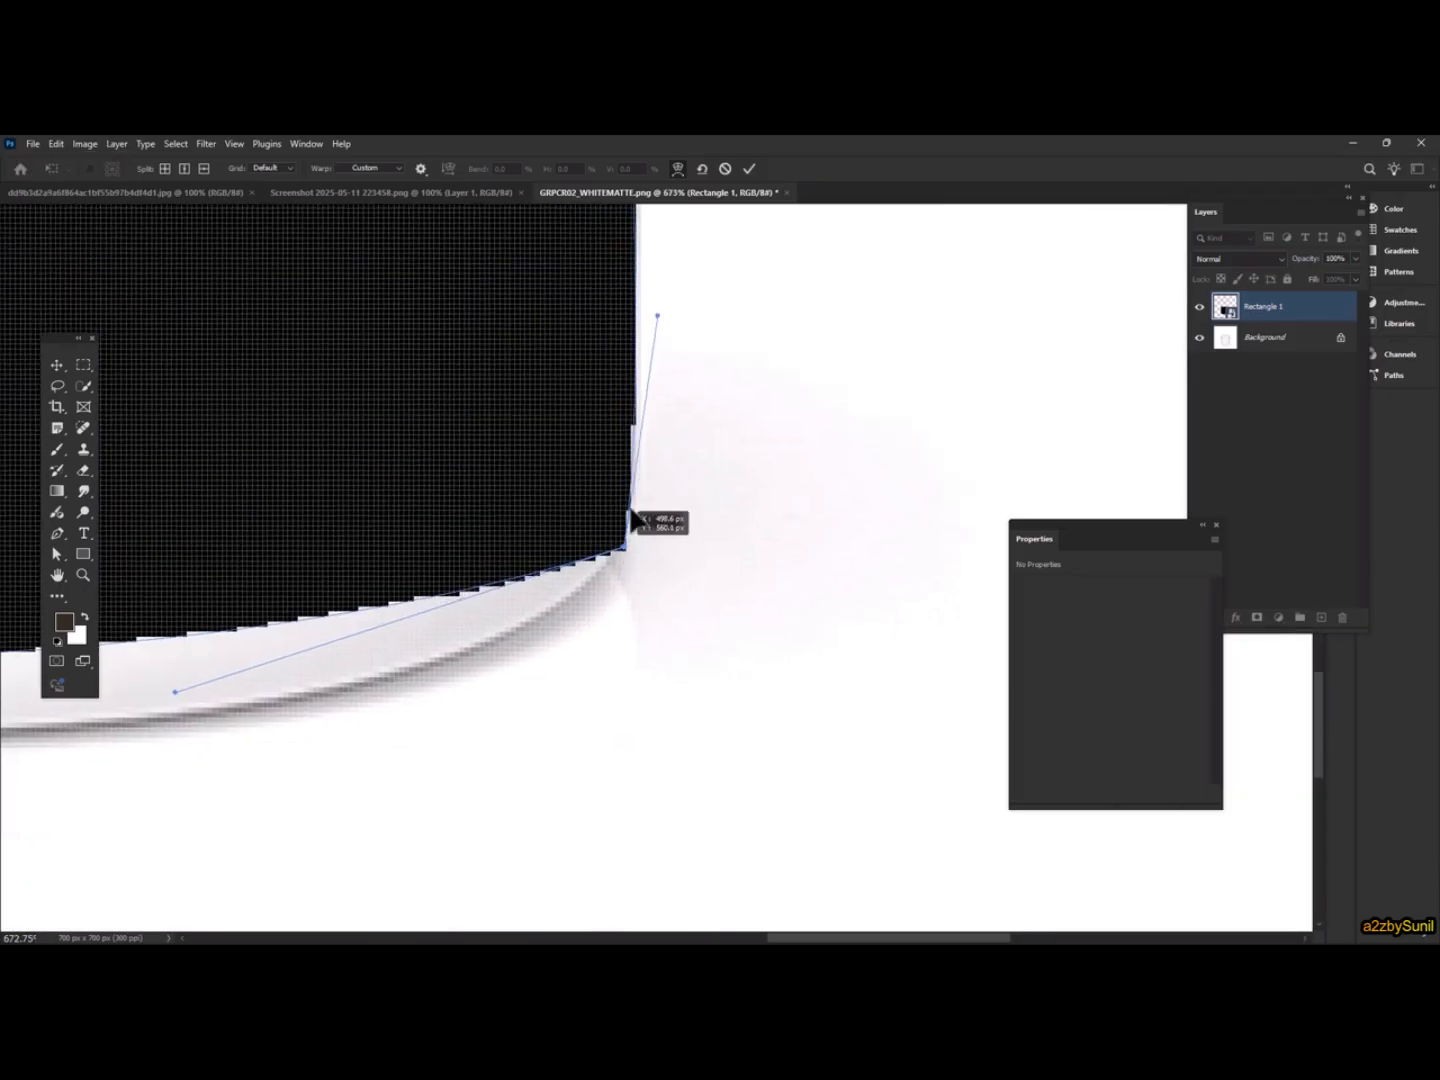
scroll(726, 530, down, 3)
drag(732, 525, 971, 535)
drag(480, 522, 425, 560)
drag(430, 245, 304, 660)
drag(297, 418, 301, 572)
drag(775, 425, 499, 587)
scroll(688, 490, up, 5)
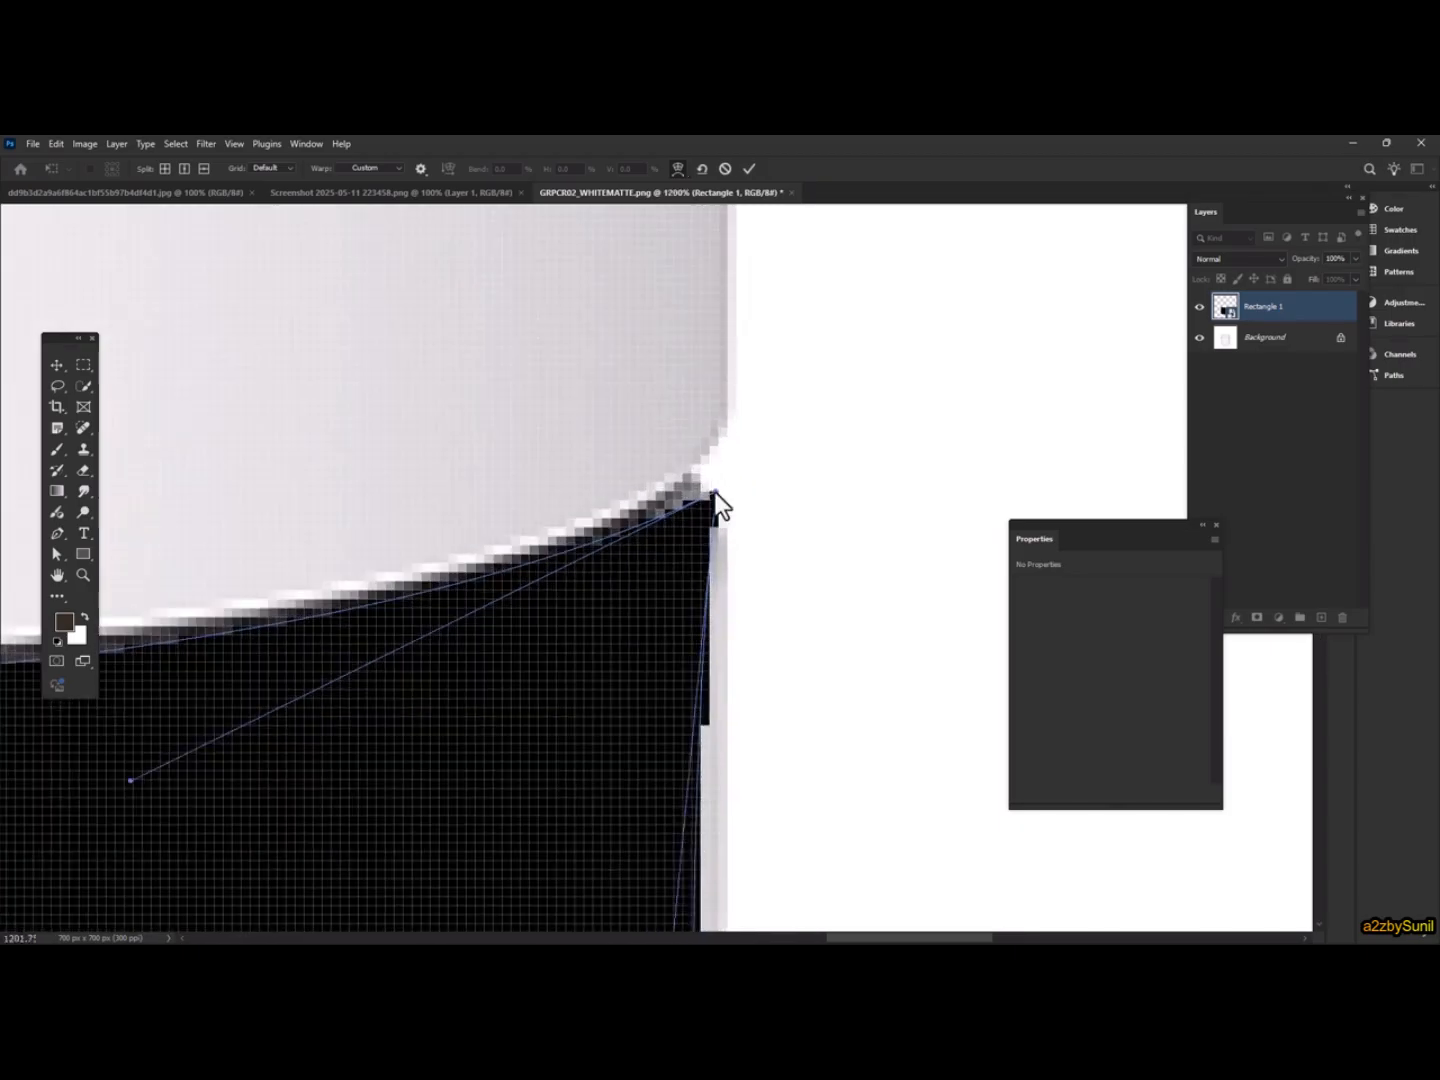
scroll(727, 608, down, 1)
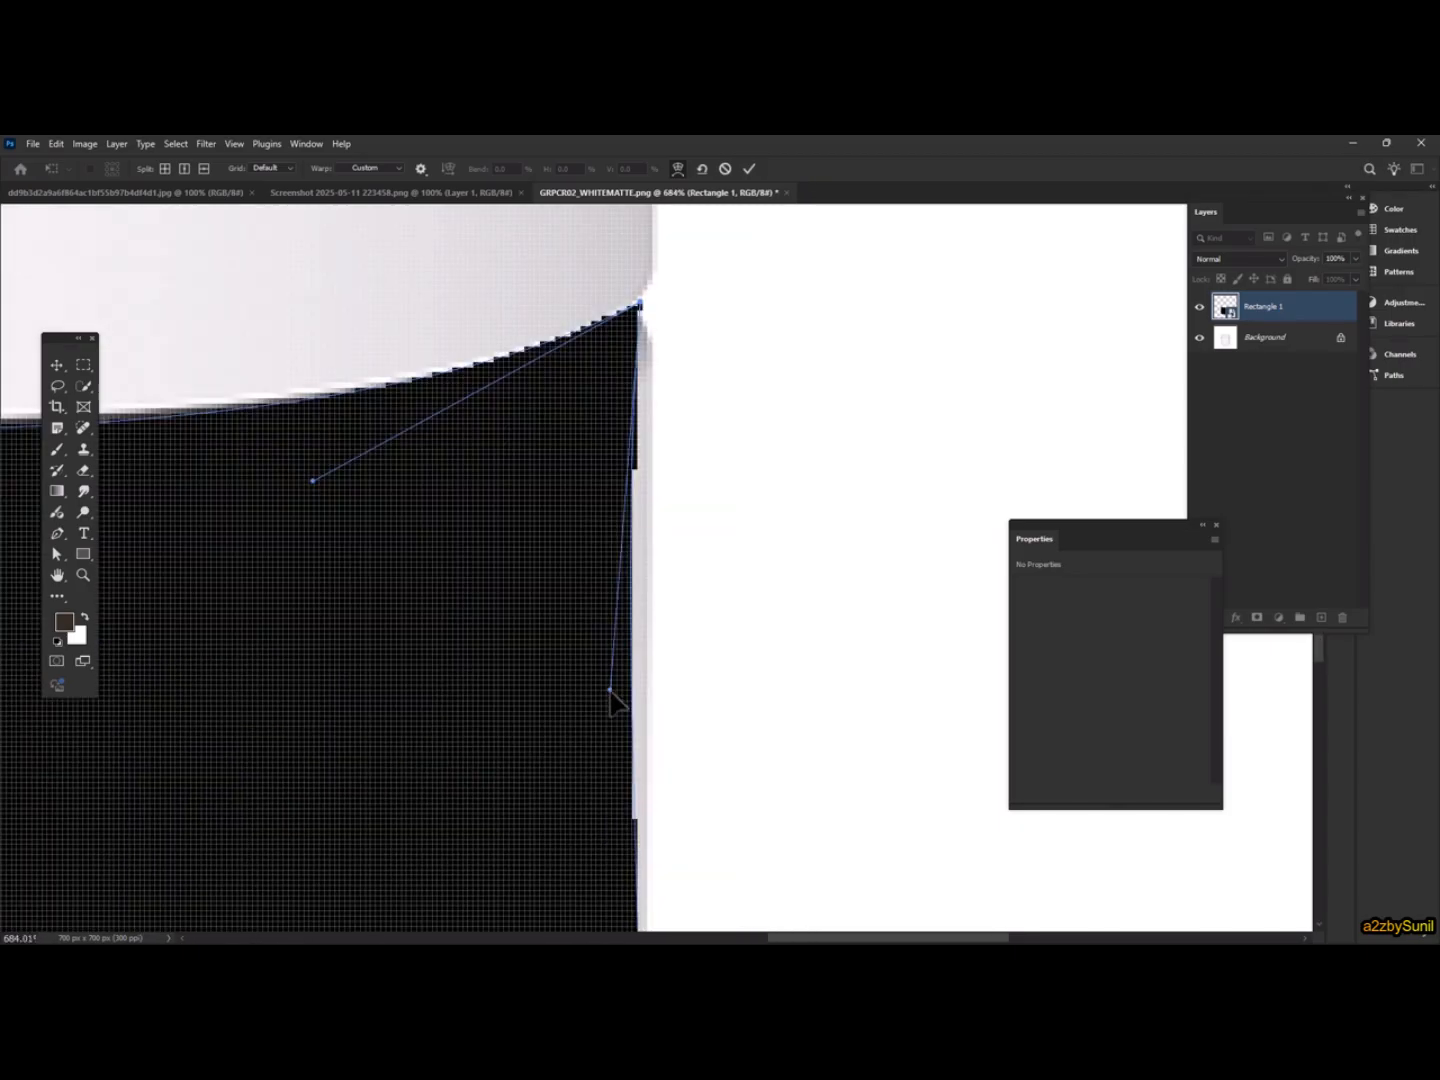
drag(610, 690, 661, 333)
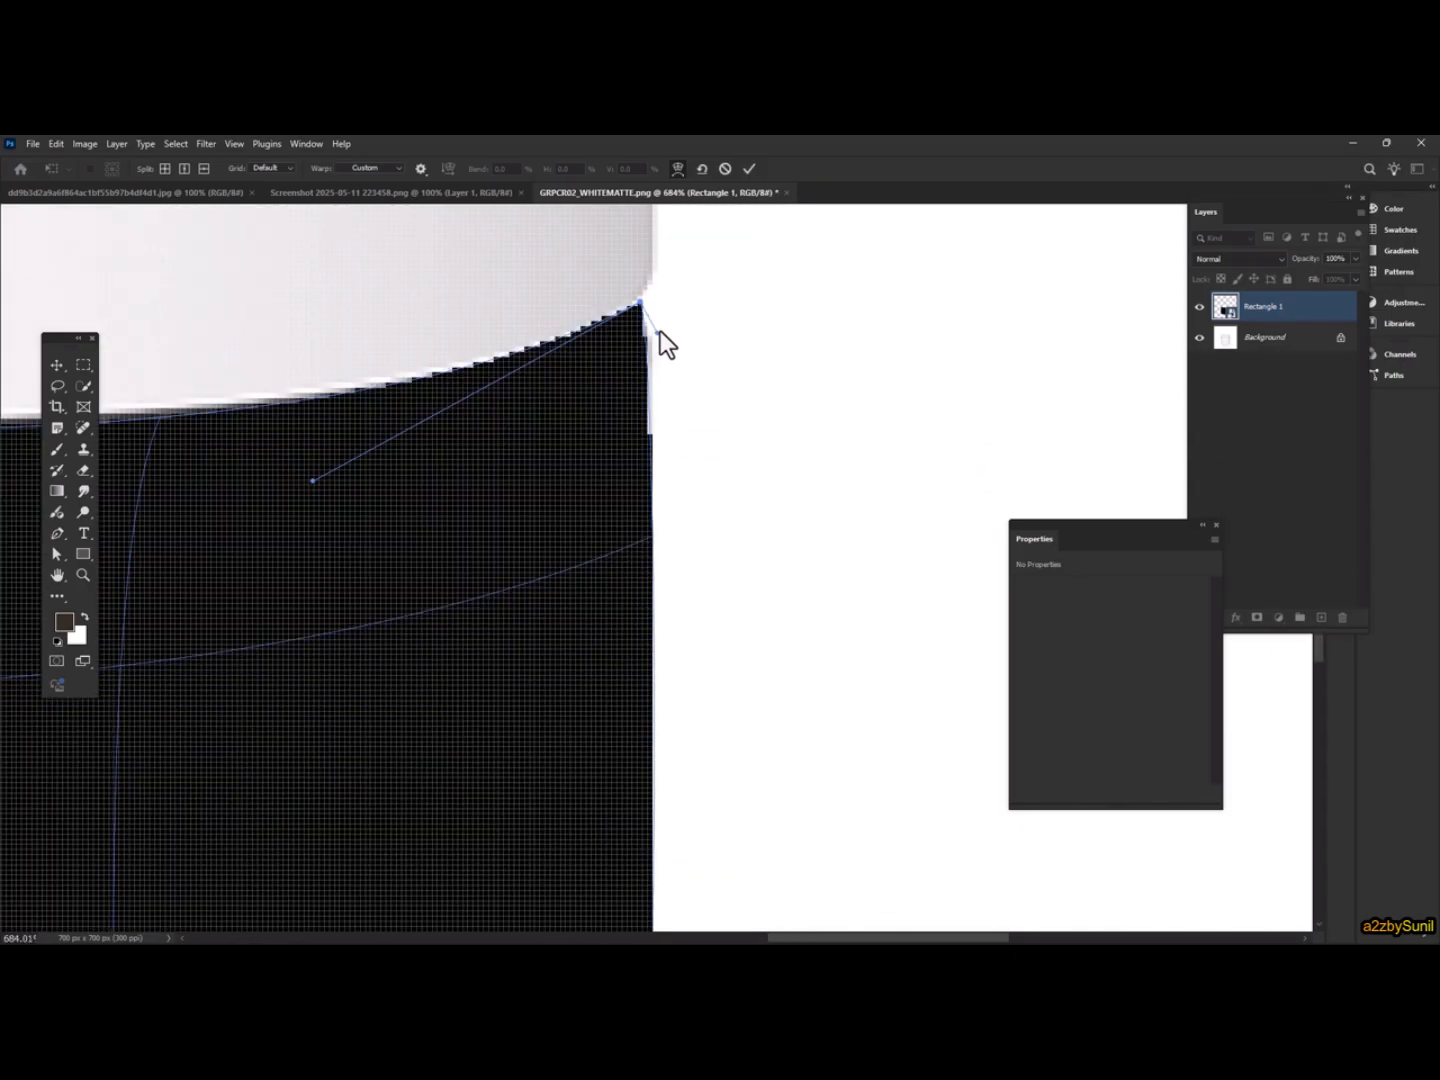
scroll(630, 419, down, 3)
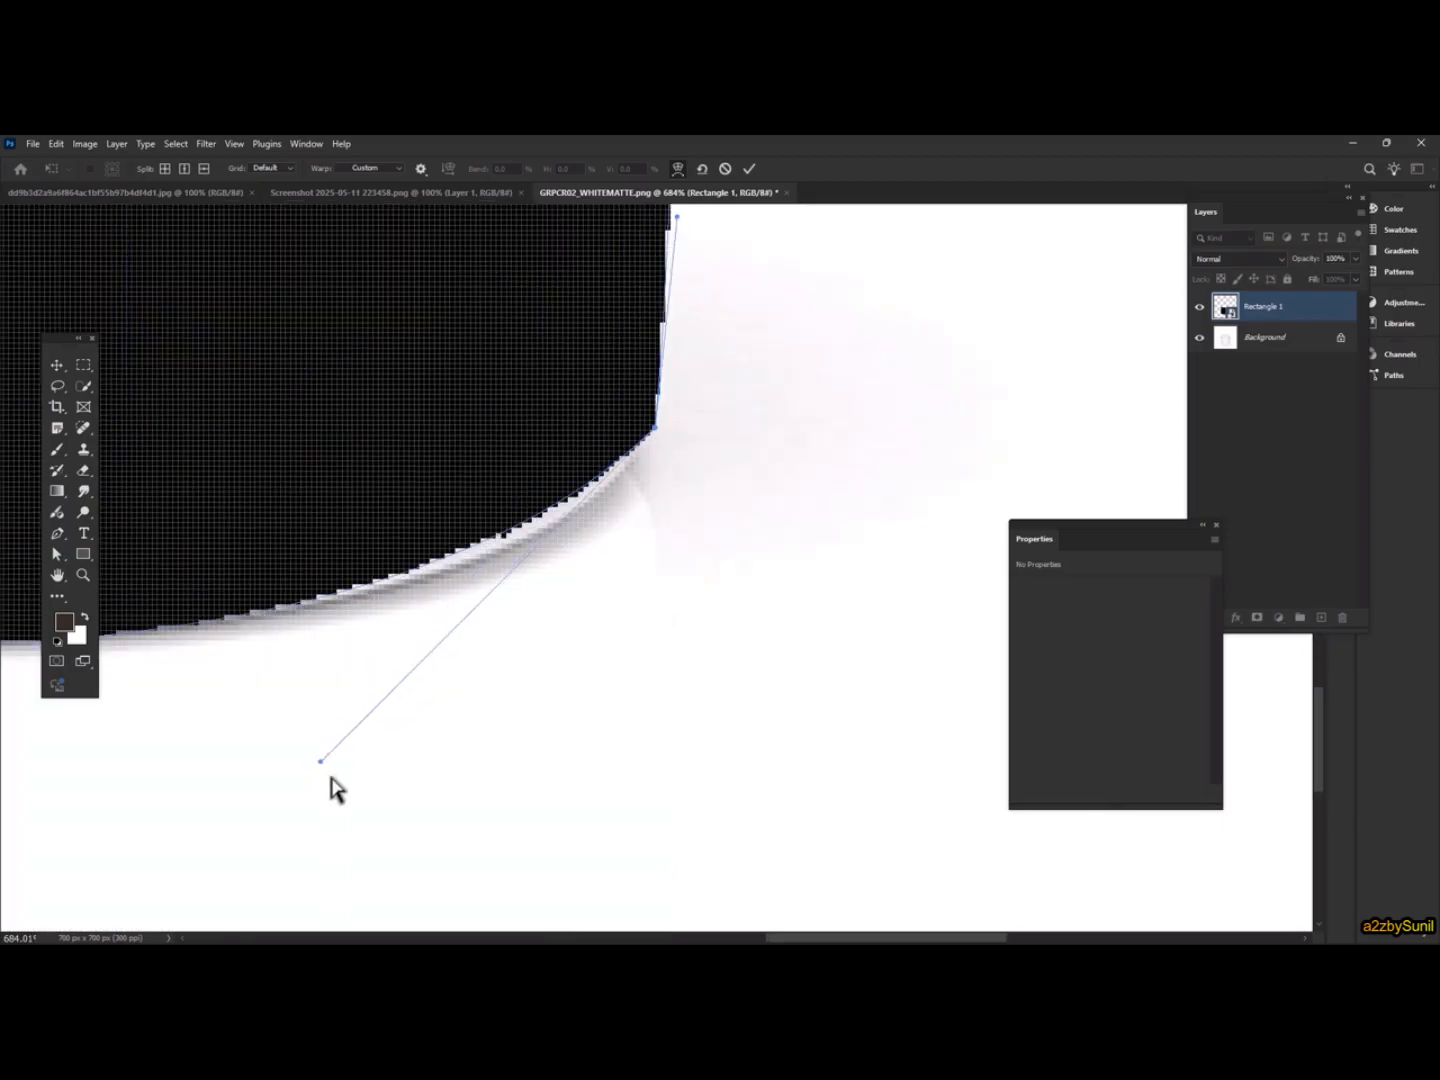
scroll(337, 786, down, 8)
drag(335, 599, 611, 501)
scroll(325, 591, up, 10)
drag(291, 584, 246, 468)
scroll(505, 741, down, 5)
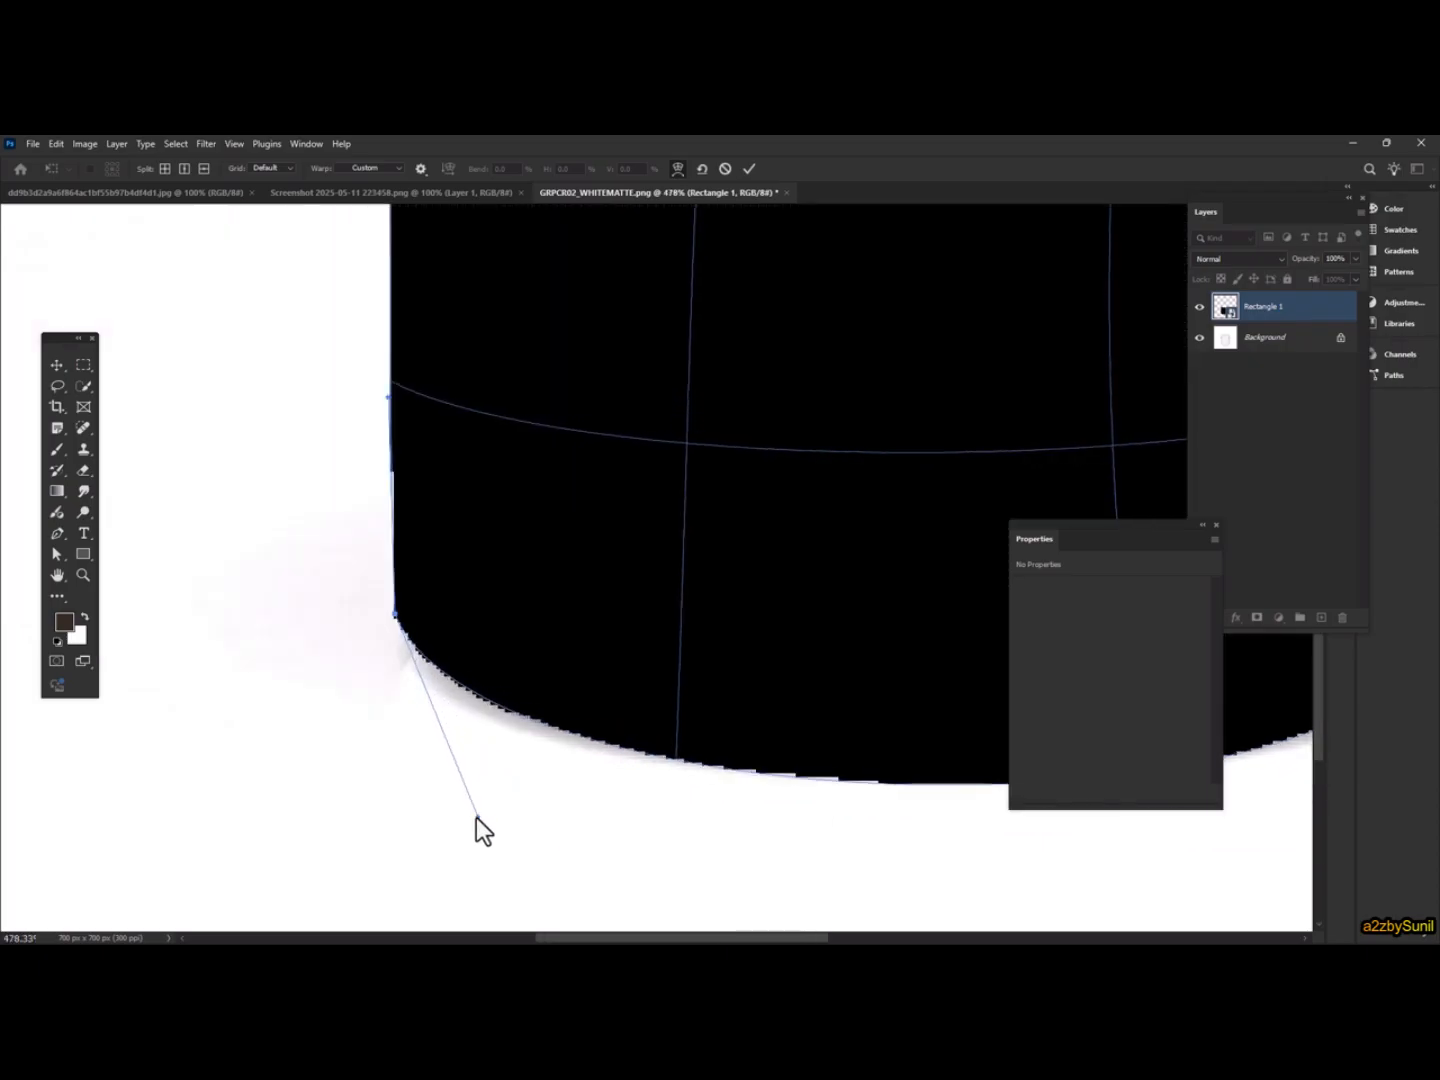
scroll(700, 690, down, 4)
scroll(520, 676, up, 1)
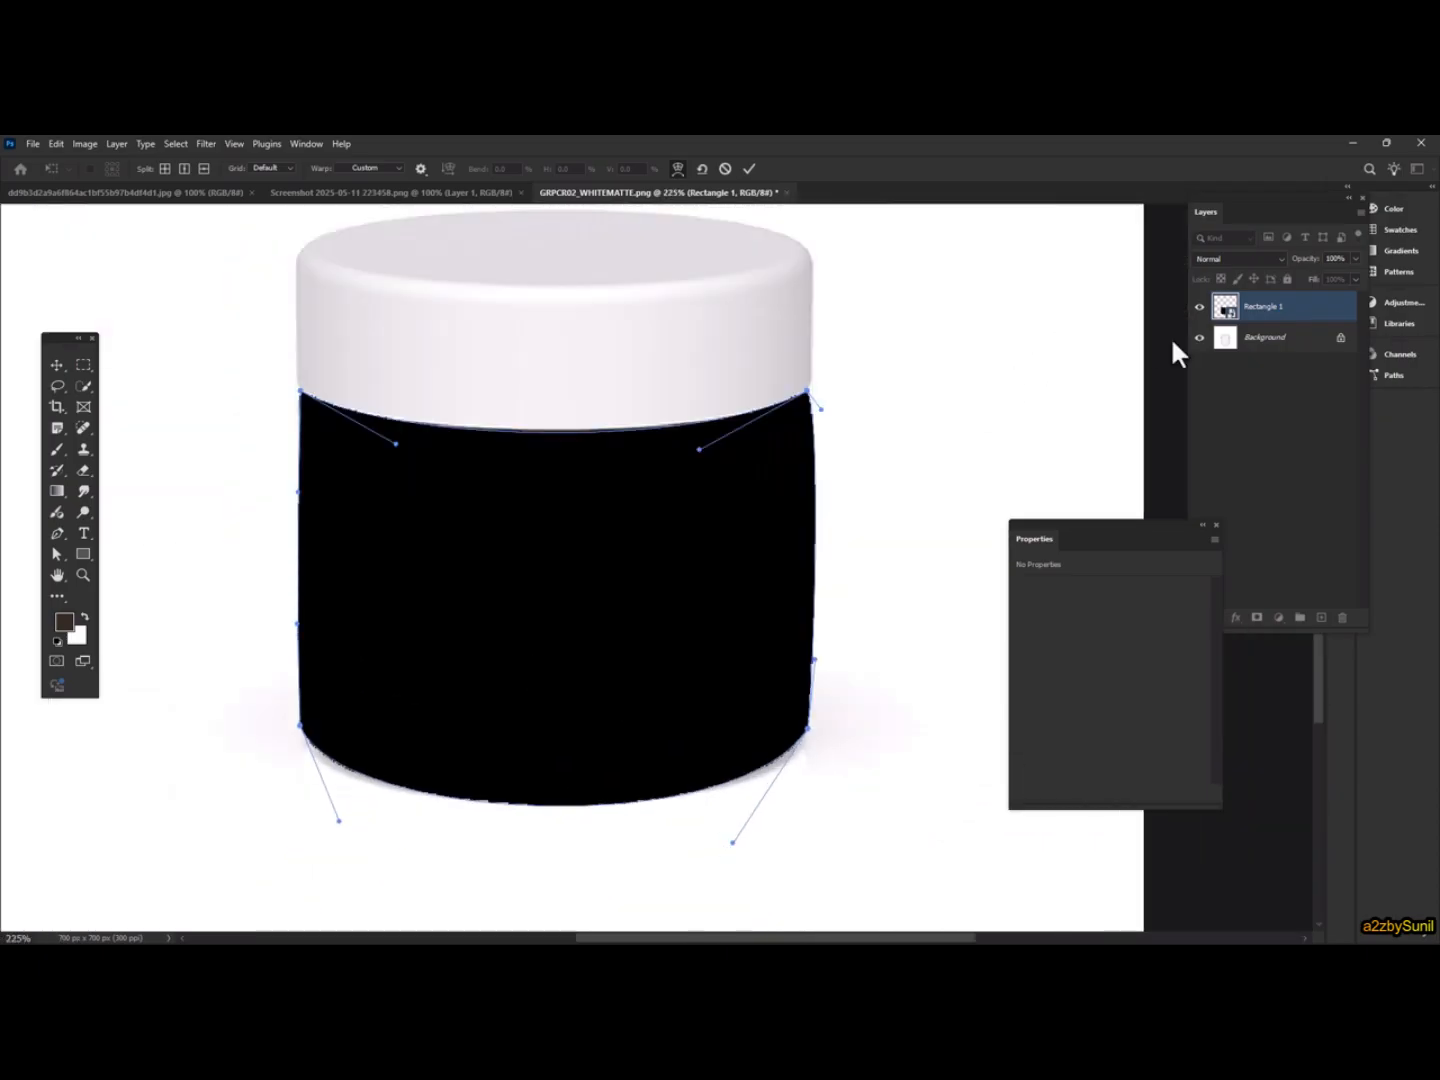
Lower the smart object layer's opacity to 62%
click(1356, 258)
drag(1336, 272, 1322, 275)
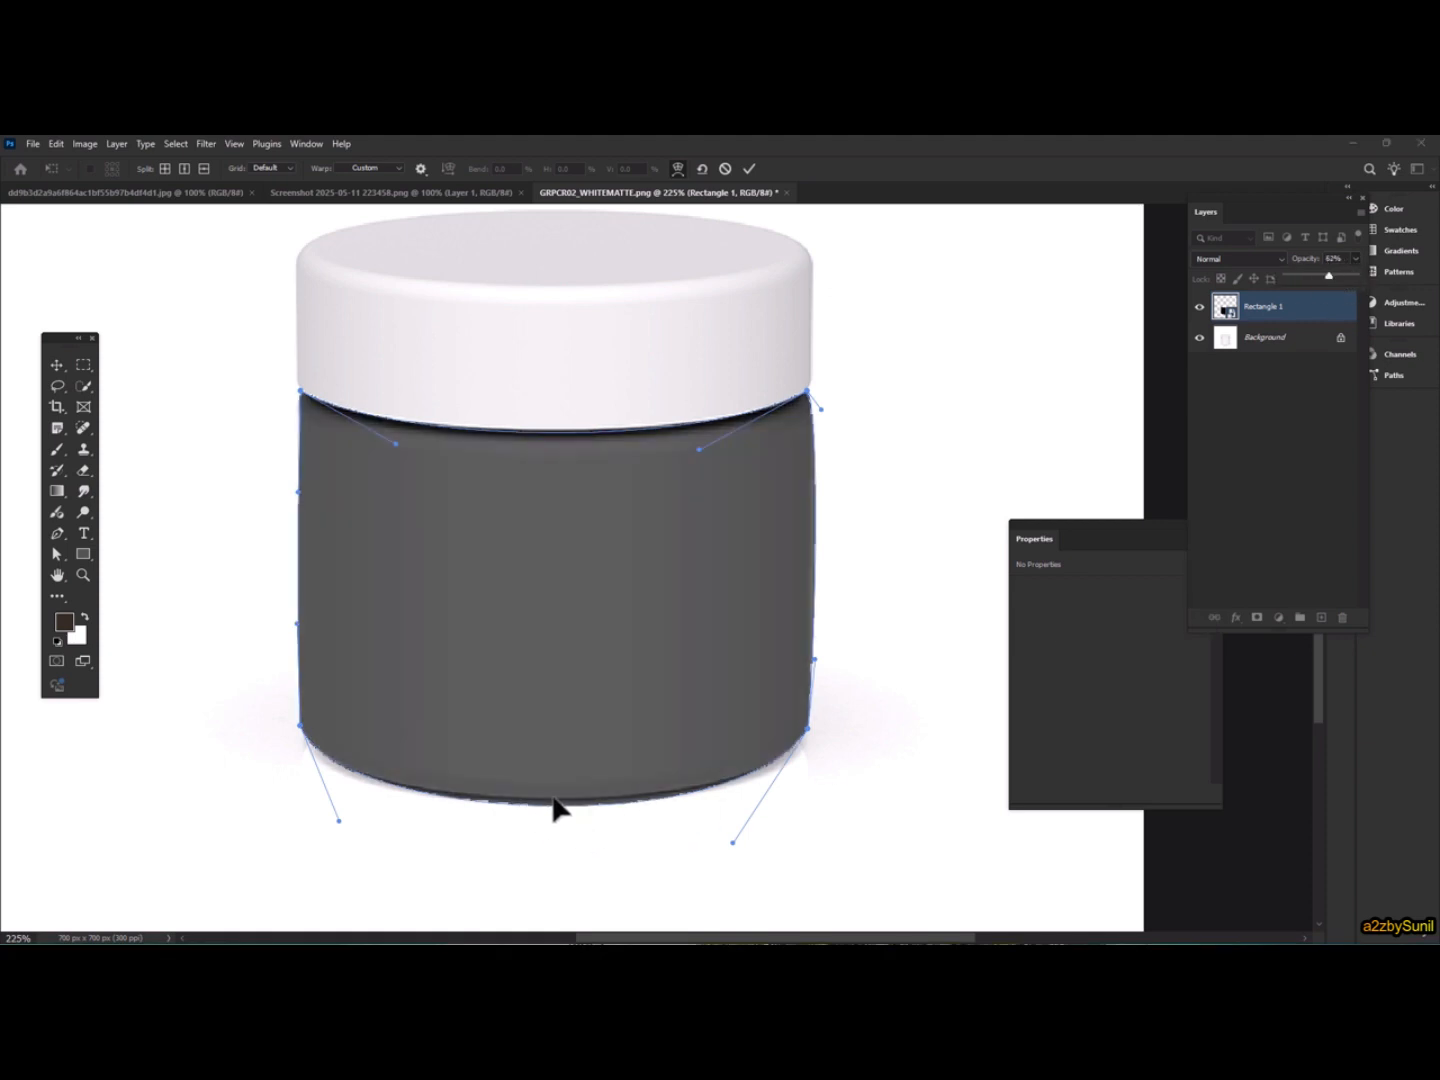
Split the warp vertically through the middle of the jar body
right_click(635, 614)
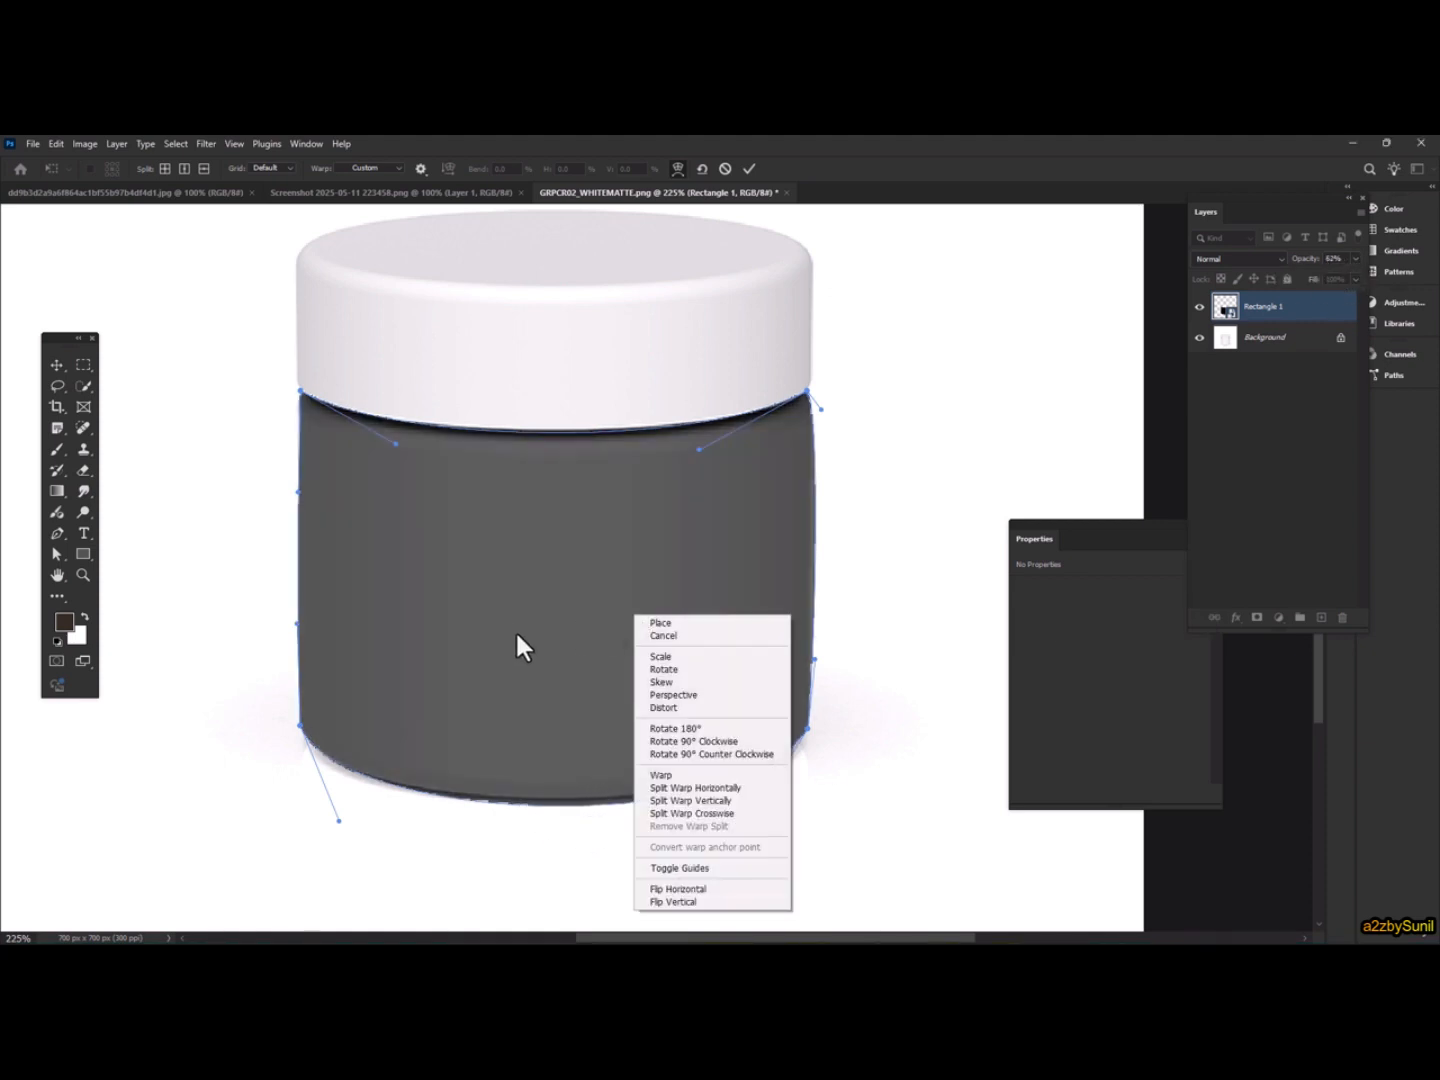
click(735, 798)
click(554, 690)
Adjust the new warp points along the jar's top and bottom curves and commit the warp
scroll(557, 800, up, 3)
scroll(557, 826, up, 2)
click(578, 805)
drag(577, 805, 579, 788)
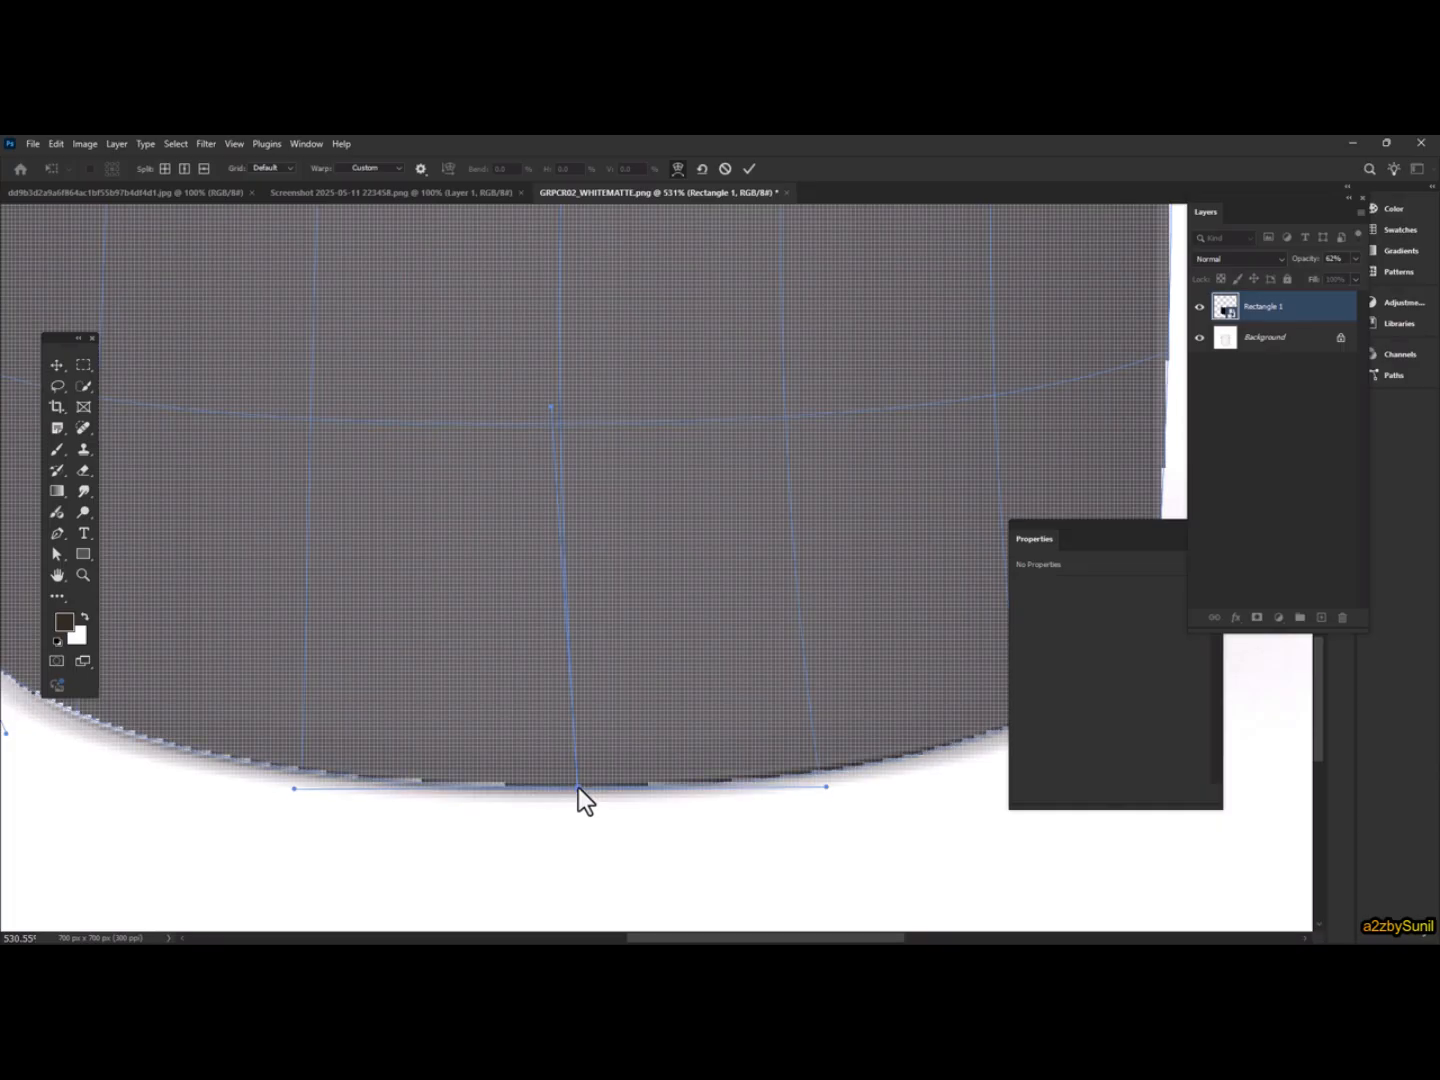
scroll(589, 761, left, 3)
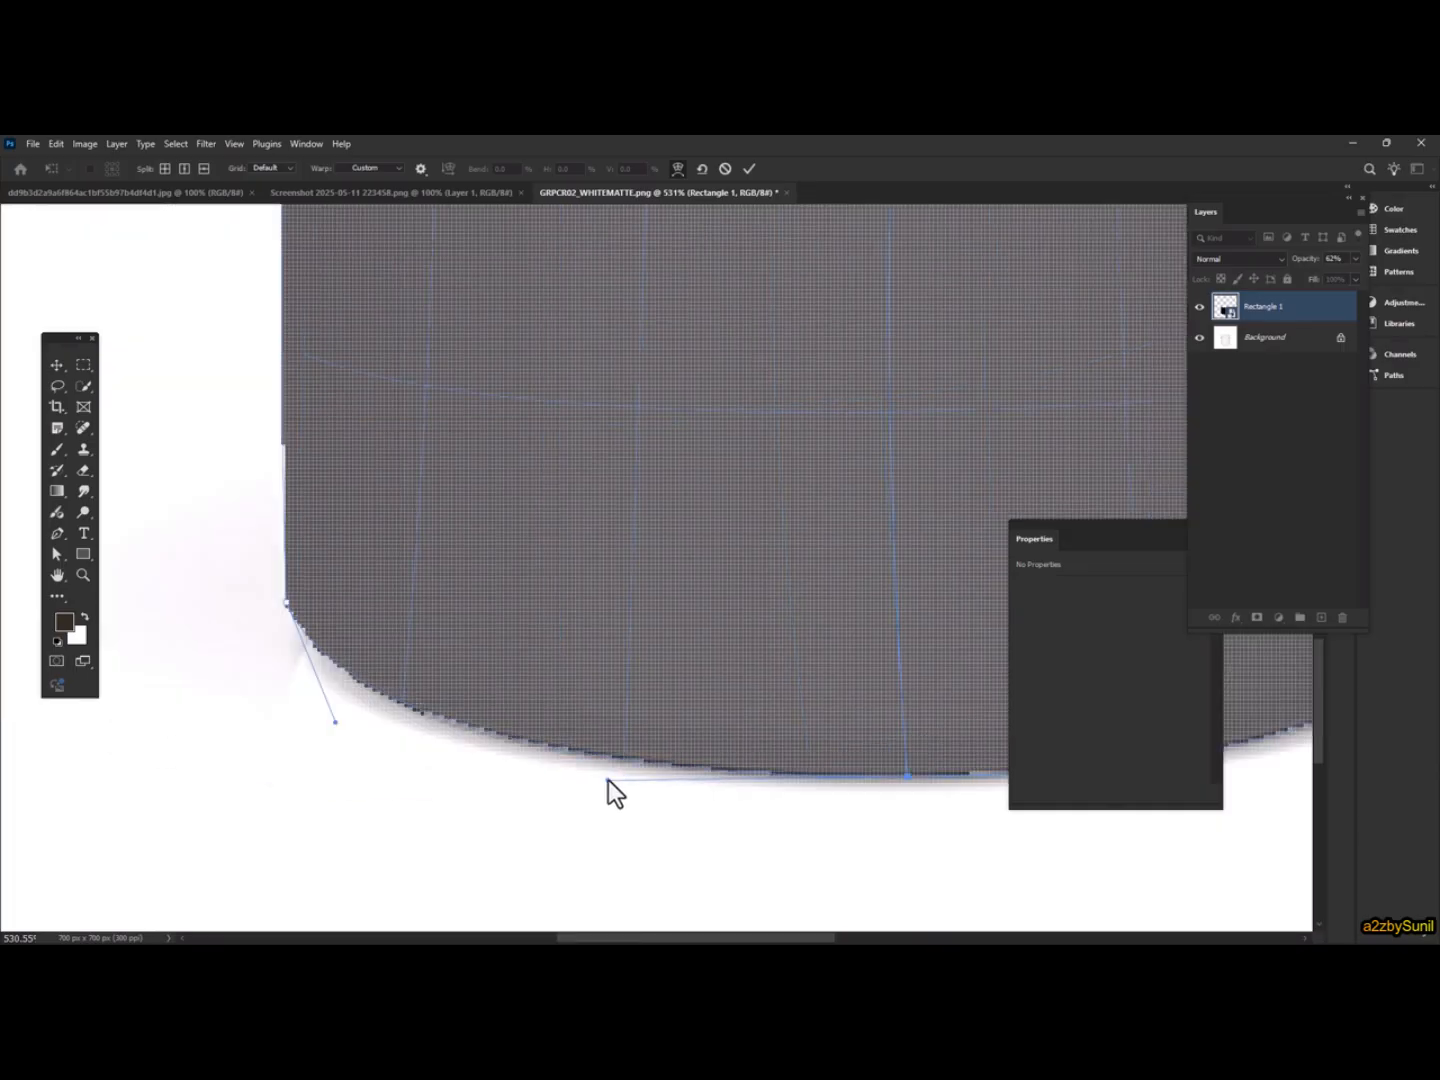
scroll(611, 787, right, 5)
click(904, 613)
mouse_move(822, 738)
mouse_down()
mouse_move(810, 750)
mouse_move(830, 747)
mouse_up()
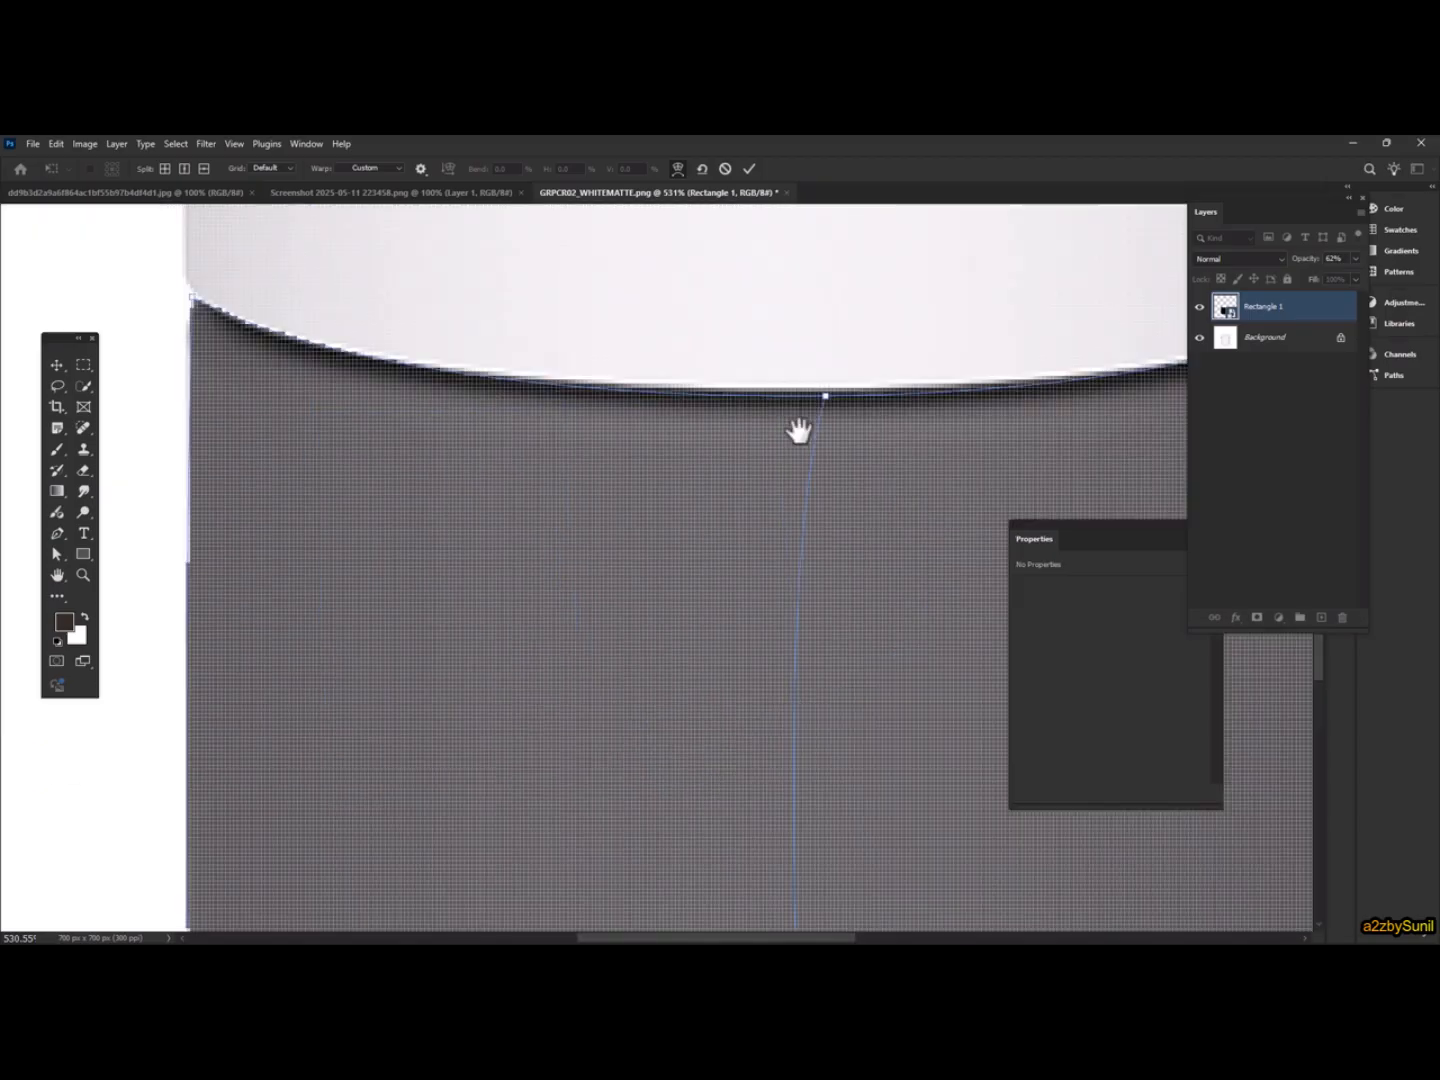
drag(720, 431, 690, 431)
drag(524, 424, 622, 411)
scroll(463, 290, up, 4)
drag(476, 275, 468, 275)
scroll(560, 338, down, 8)
scroll(560, 345, right, 5)
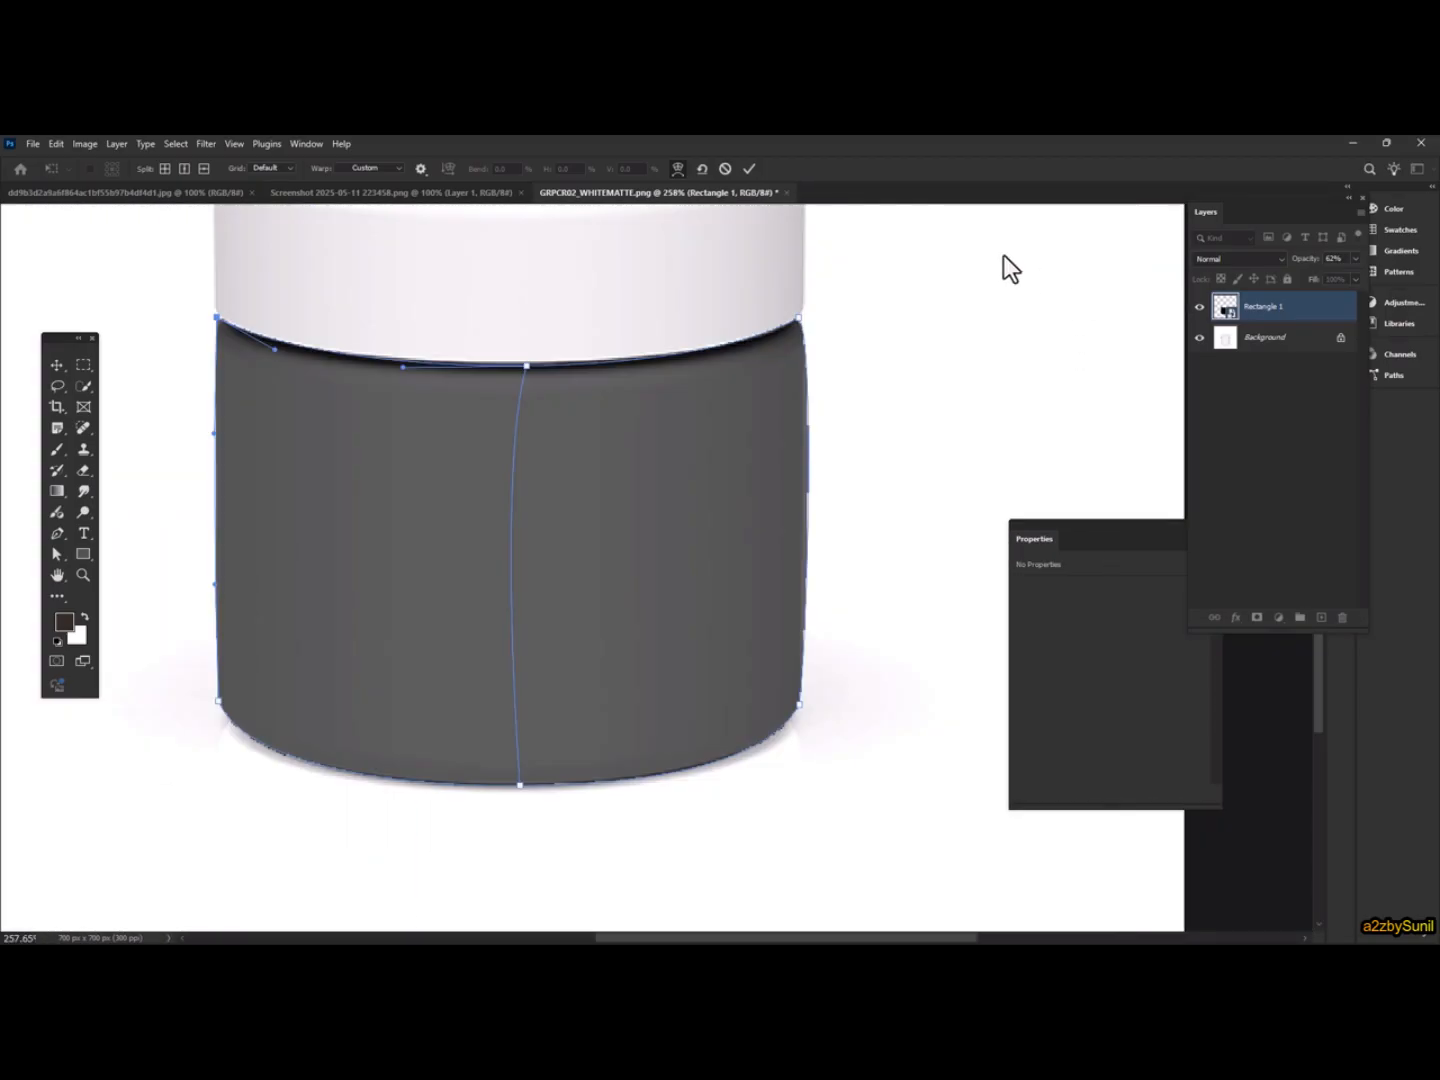
click(749, 169)
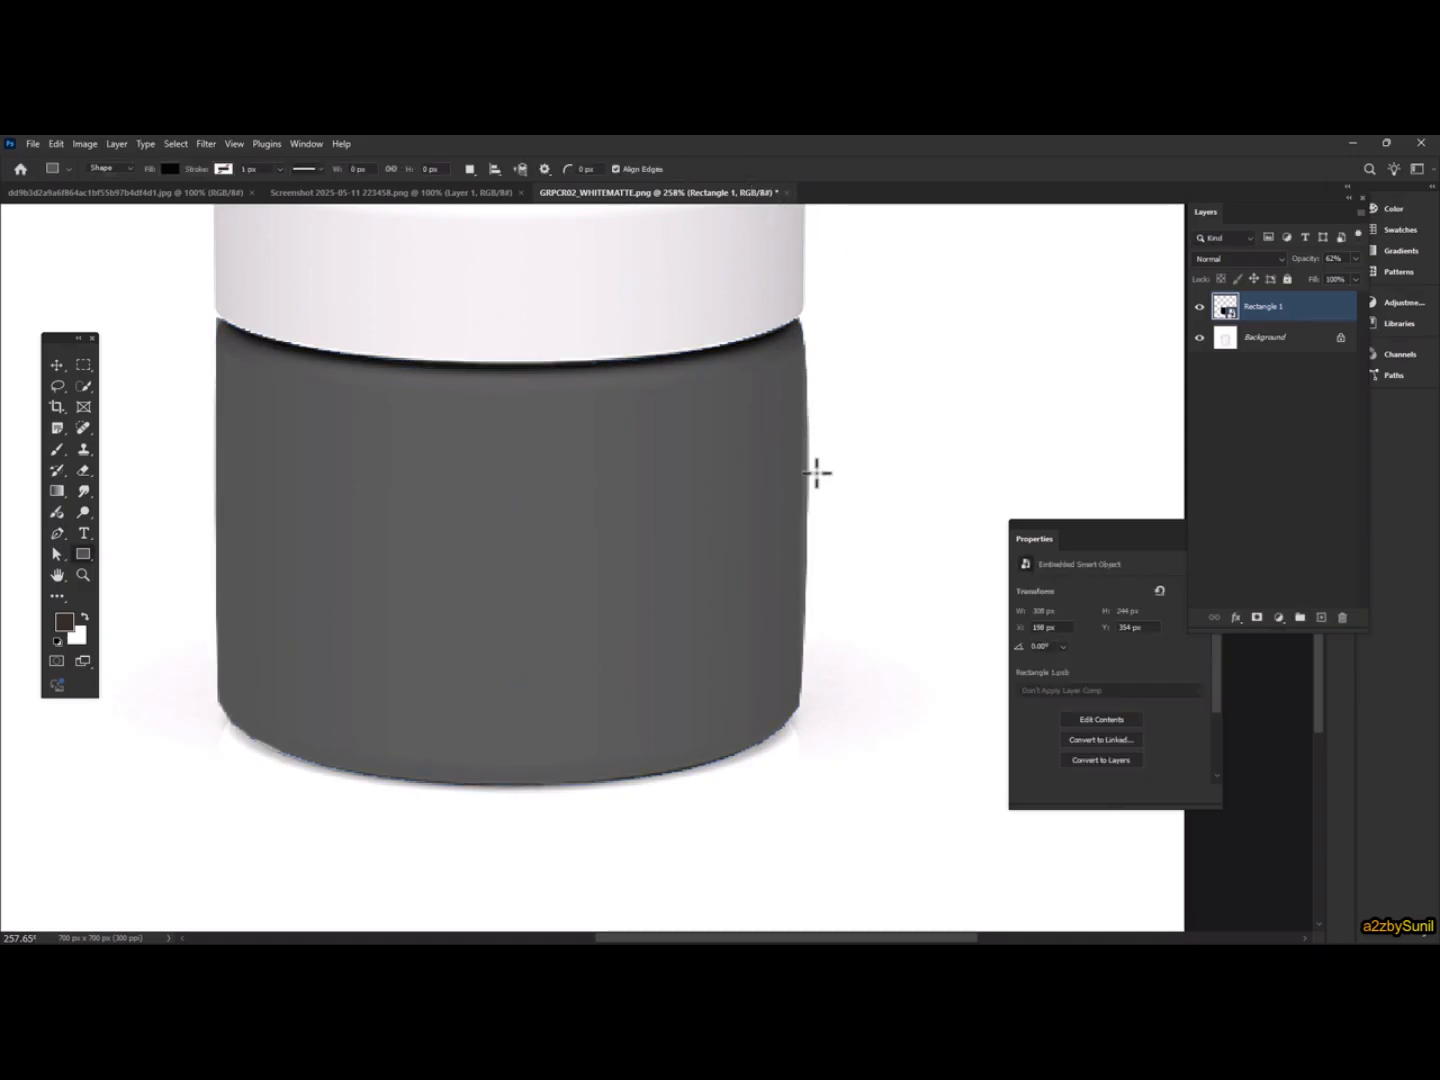
Re-enter Warp on the layer and split the warp horizontally across the jar's middle
scroll(816, 473, up, 5)
scroll(797, 462, down, 2)
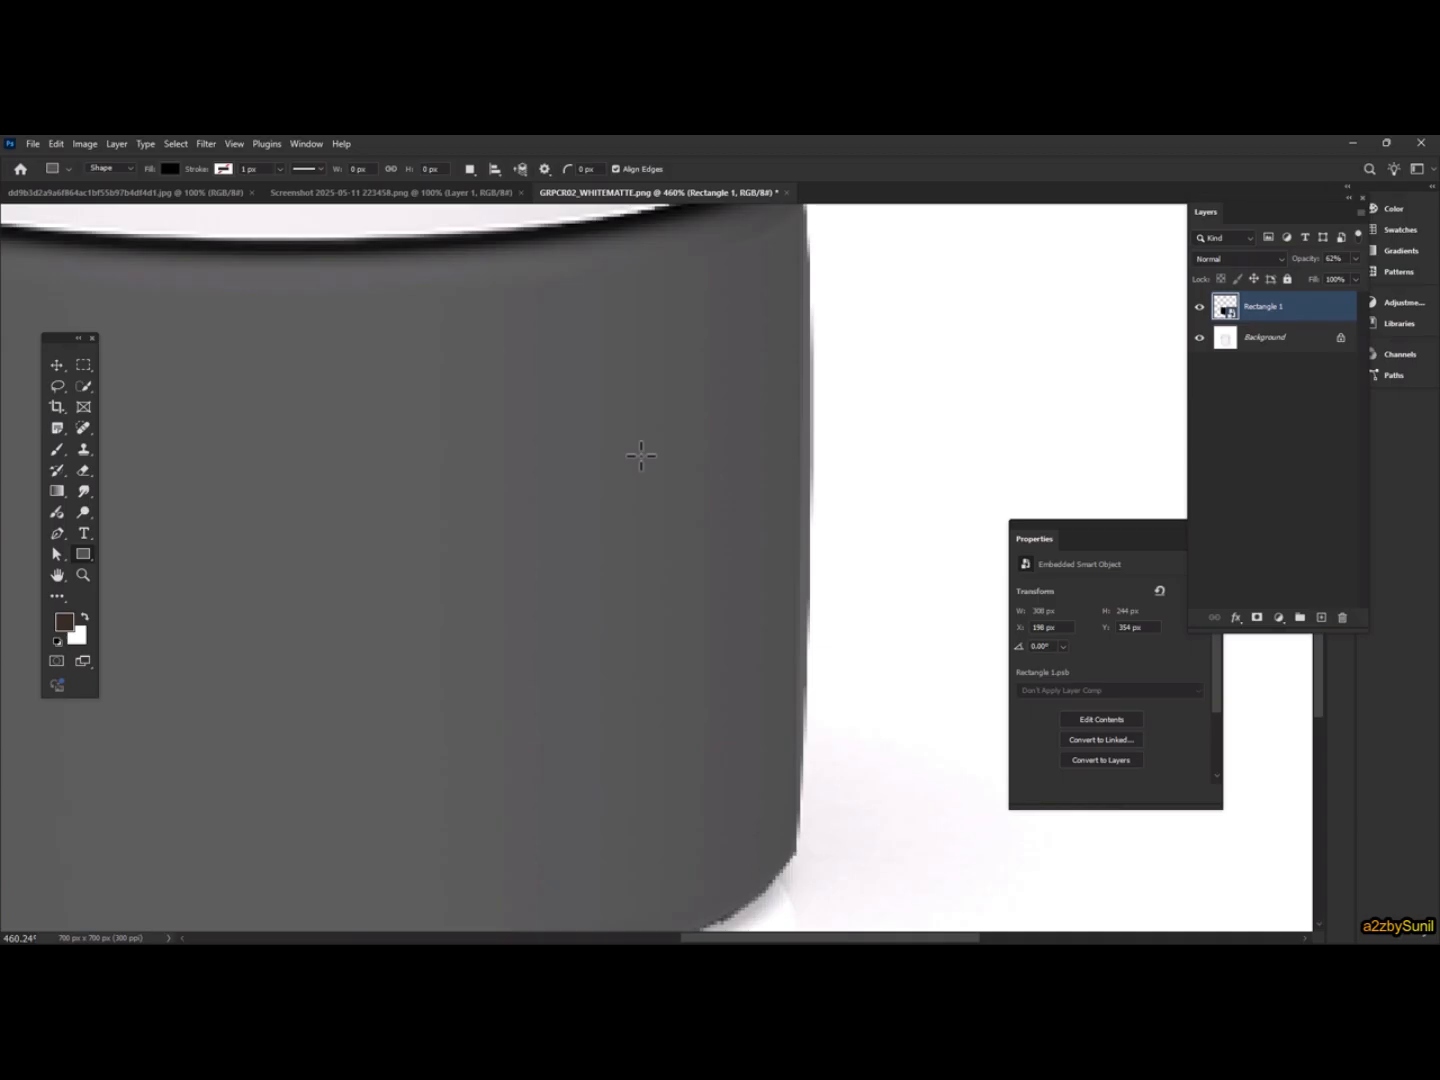
key(ctrl+t)
right_click(722, 417)
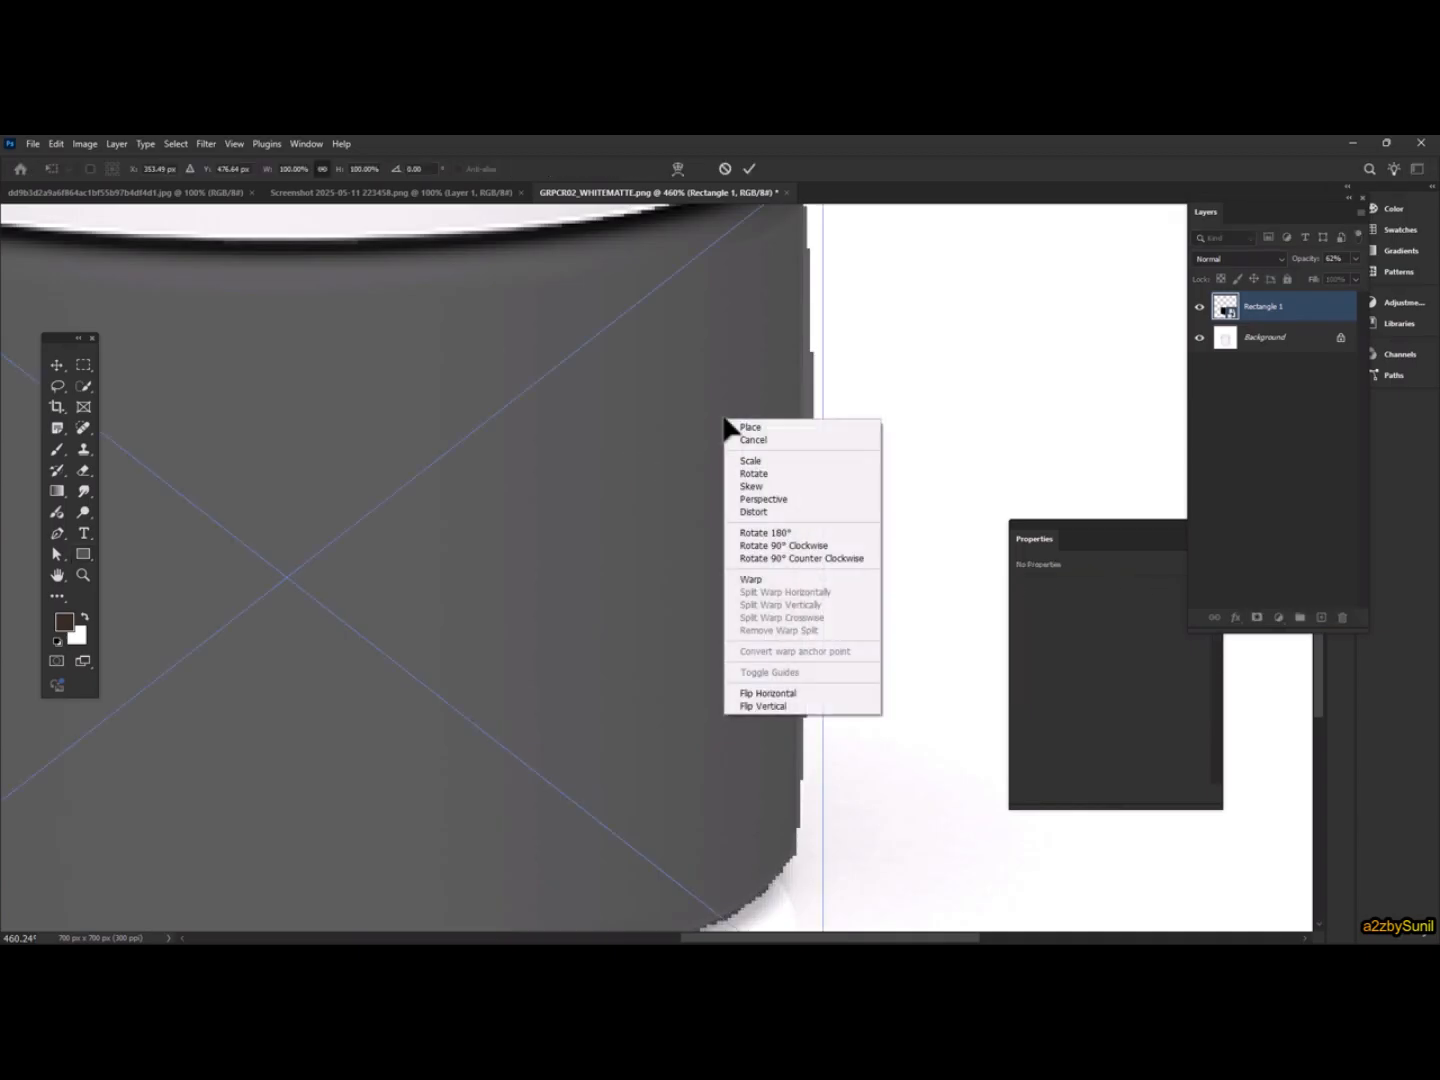
click(764, 578)
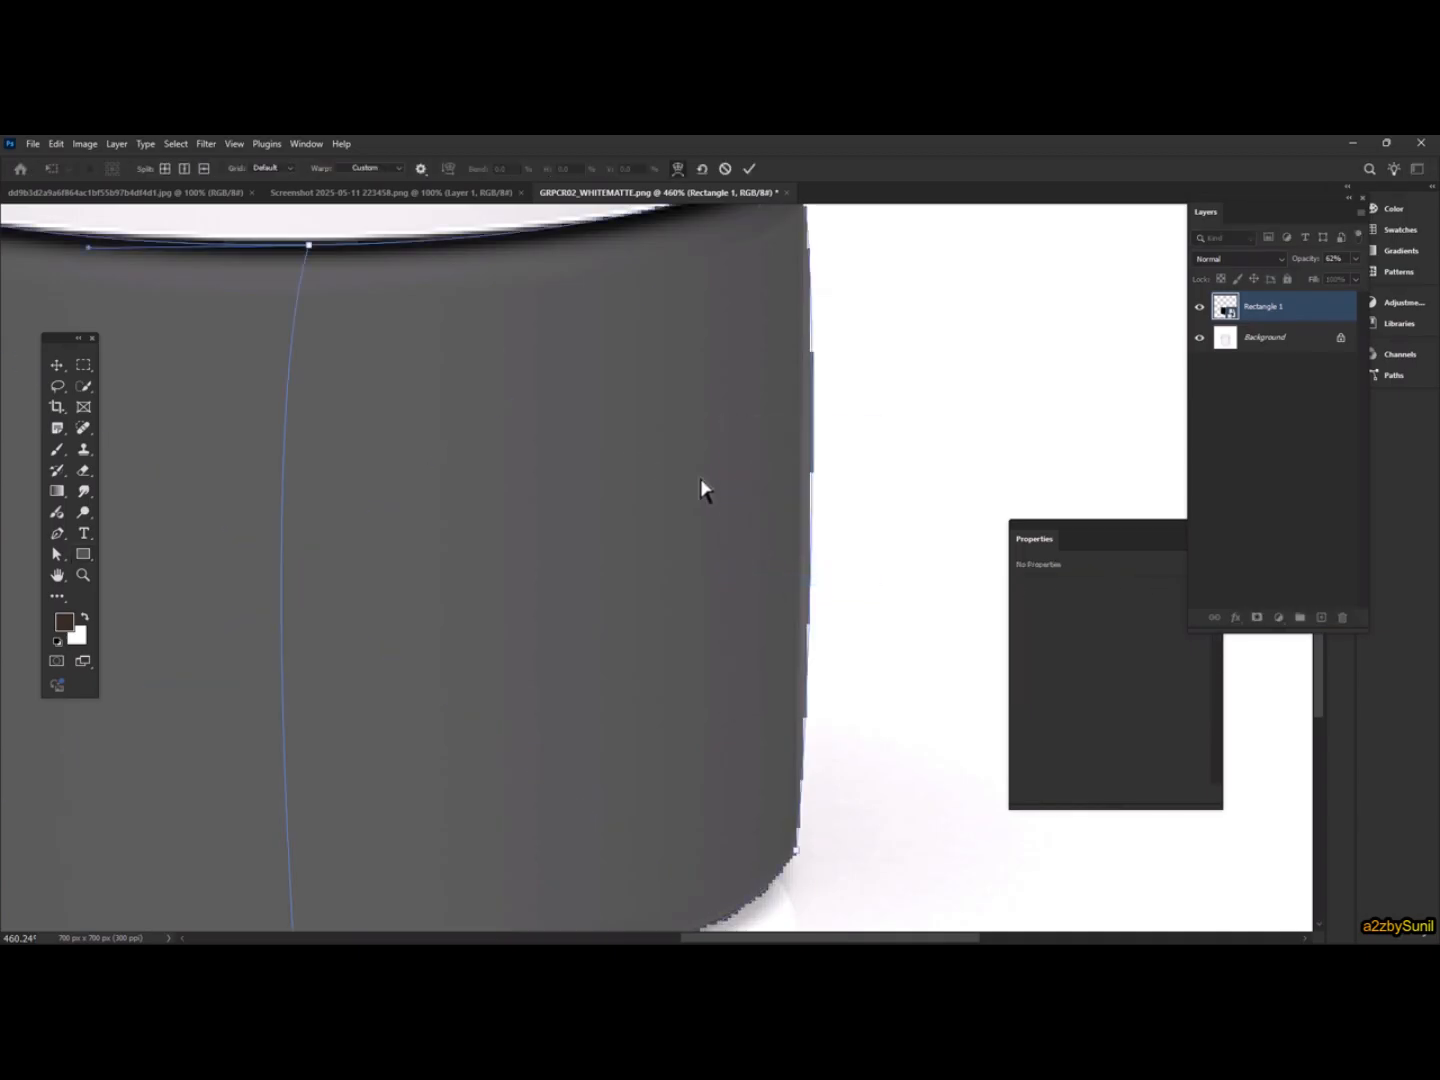
right_click(704, 484)
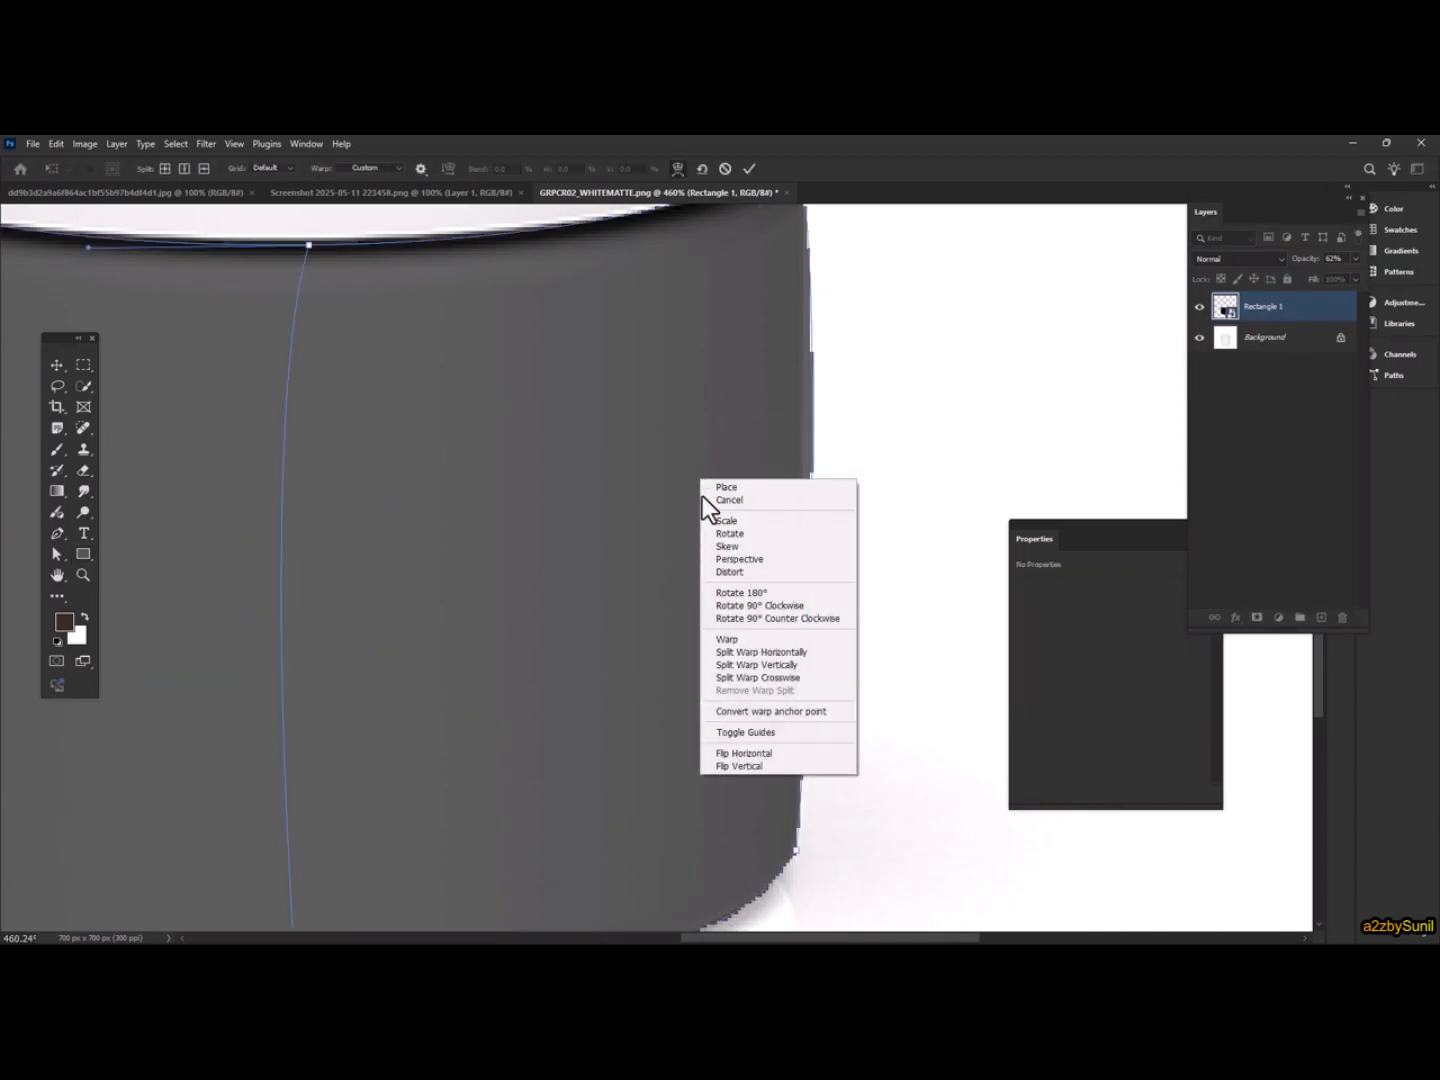
click(805, 653)
click(805, 466)
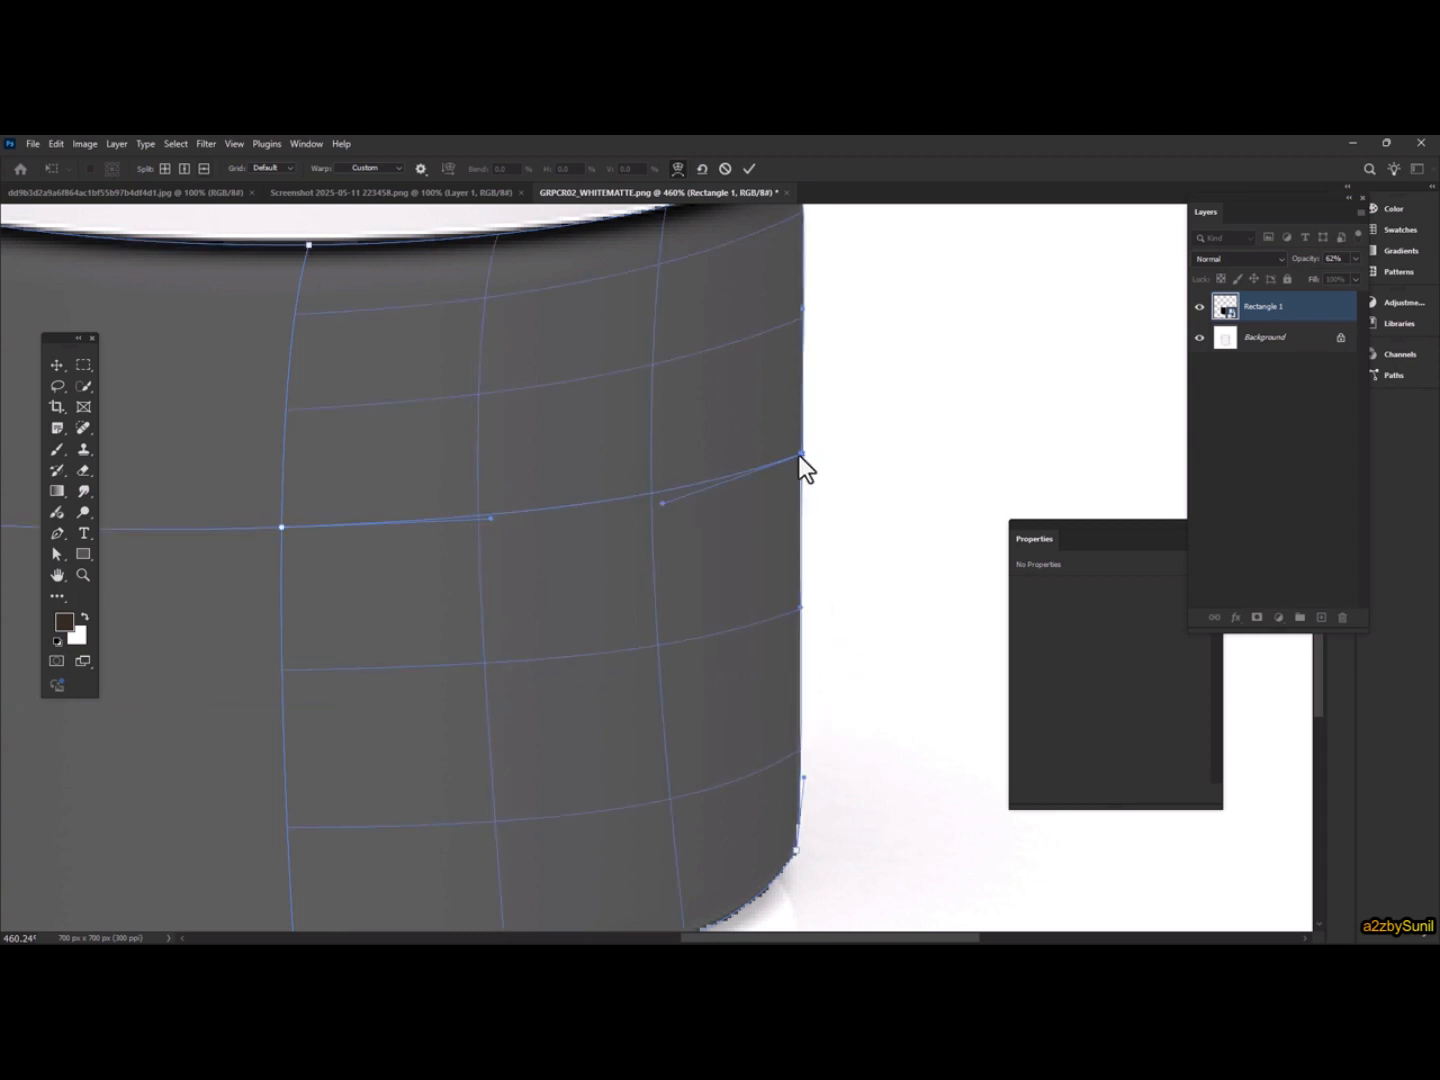
Drag the horizontal split's handle to curve it around the jar and commit the warp
scroll(799, 454, down, 2)
scroll(665, 344, up, 5)
drag(664, 391, 261, 502)
scroll(641, 388, down, 6)
click(748, 168)
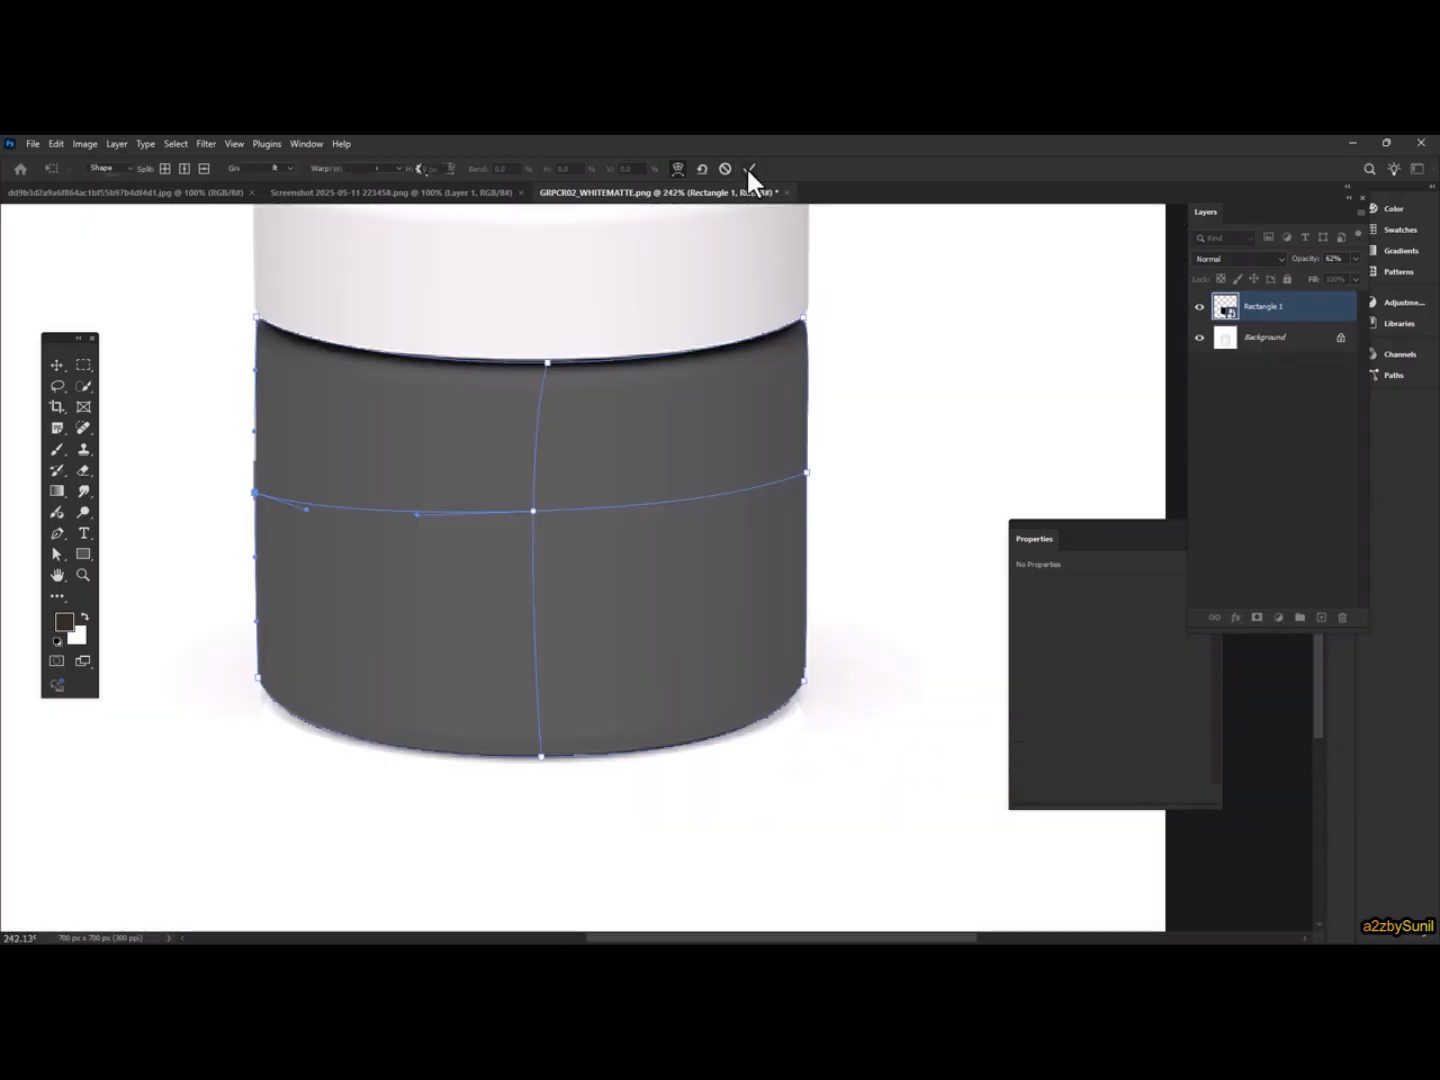
Restore the layer opacity to 100% and open the smart object's contents
click(1354, 260)
drag(1359, 270, 1373, 271)
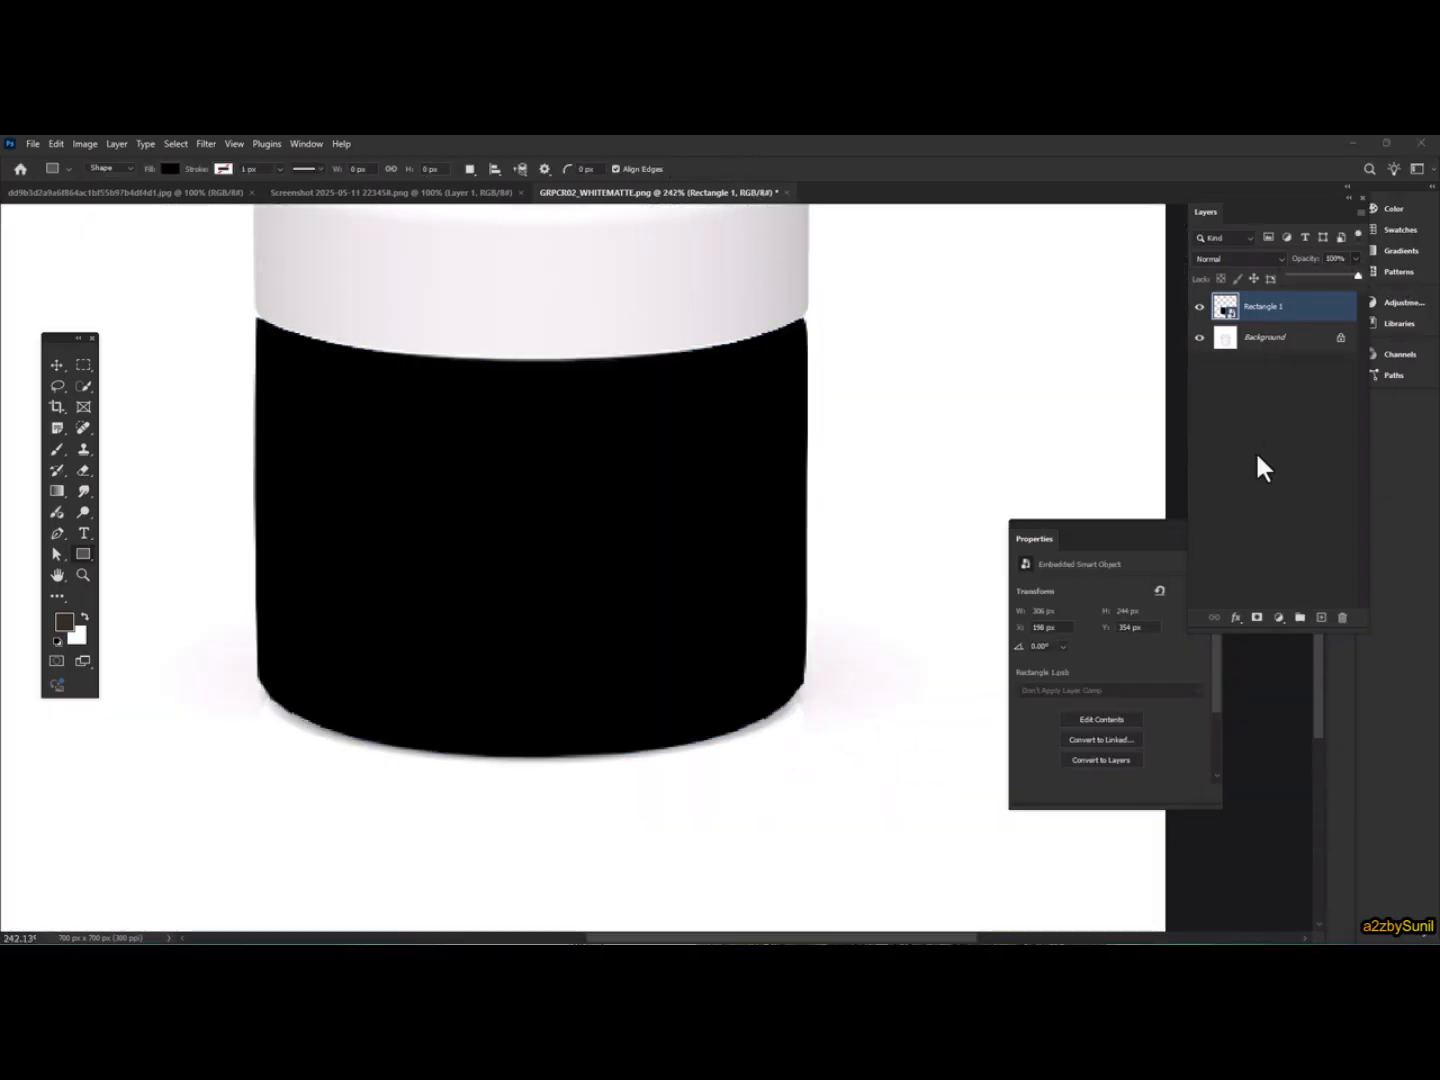
double_click(1222, 306)
click(732, 448)
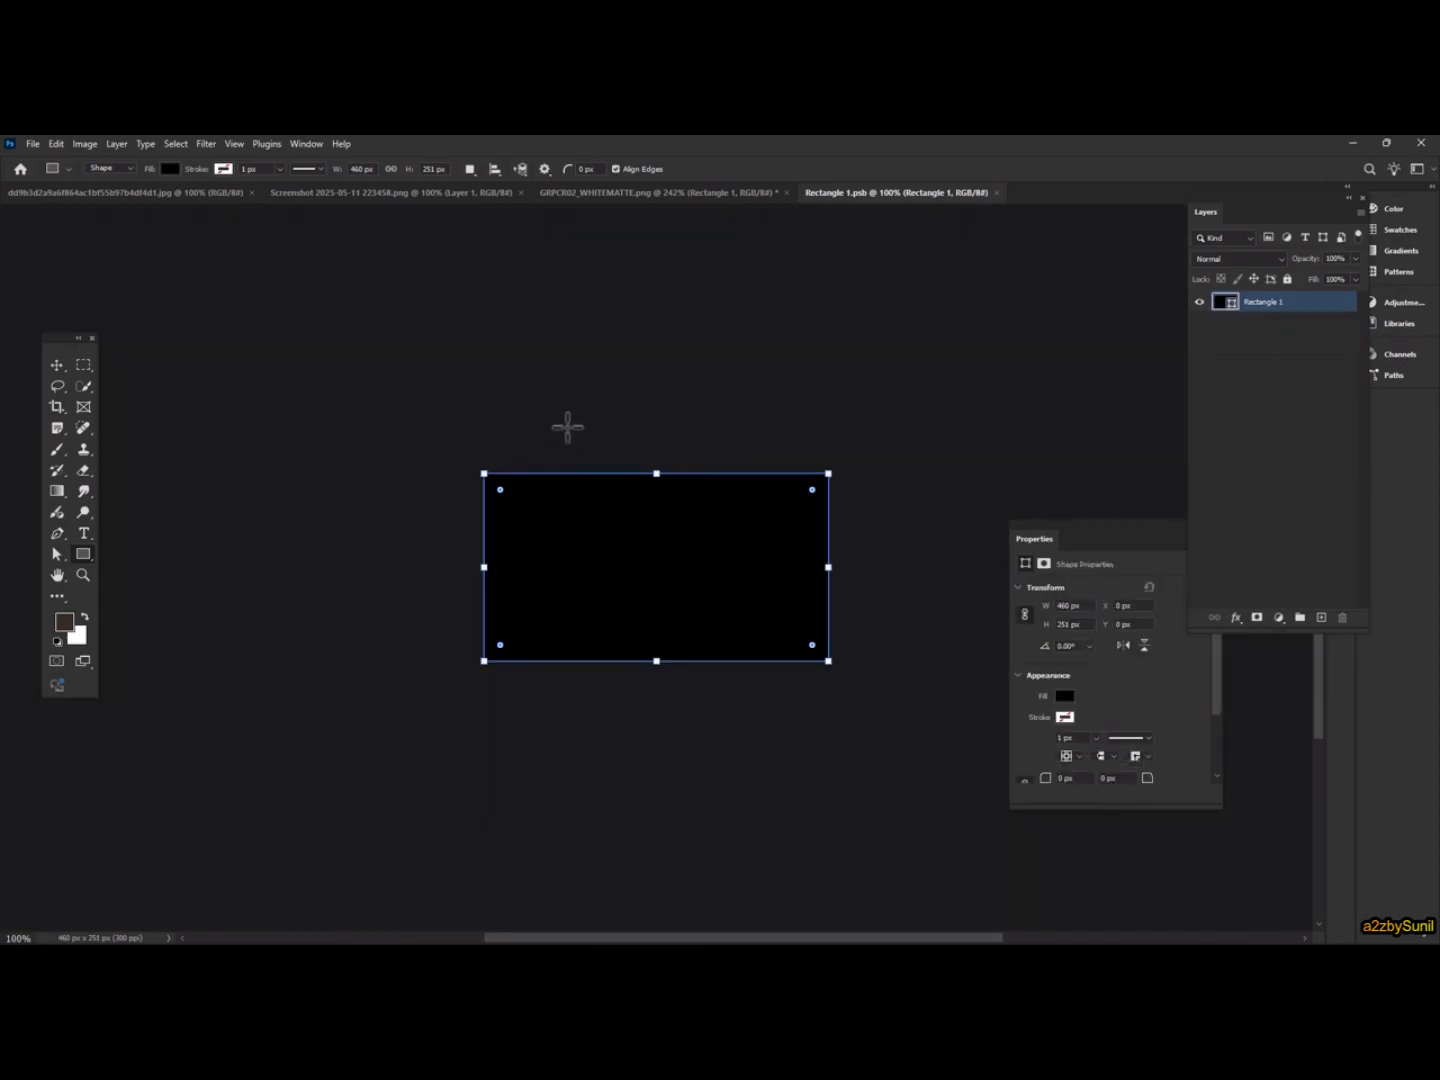
In the Lay's bag artwork, select a rectangular area across the top including the logo and nutrition panel
click(417, 199)
click(581, 196)
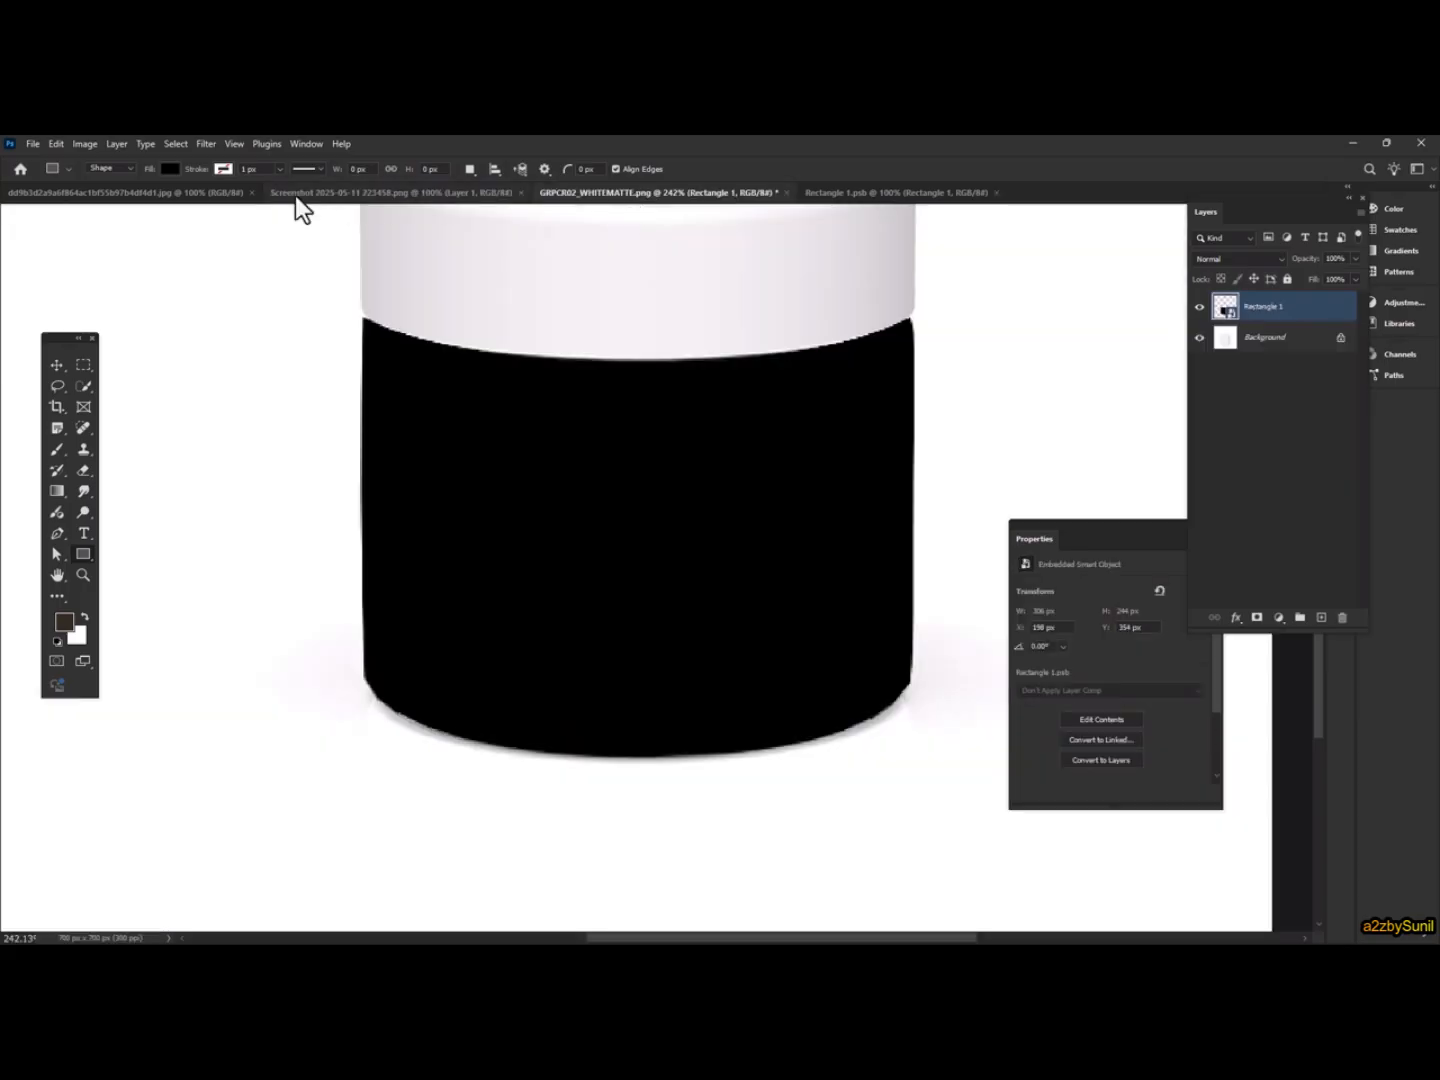
click(152, 193)
click(88, 363)
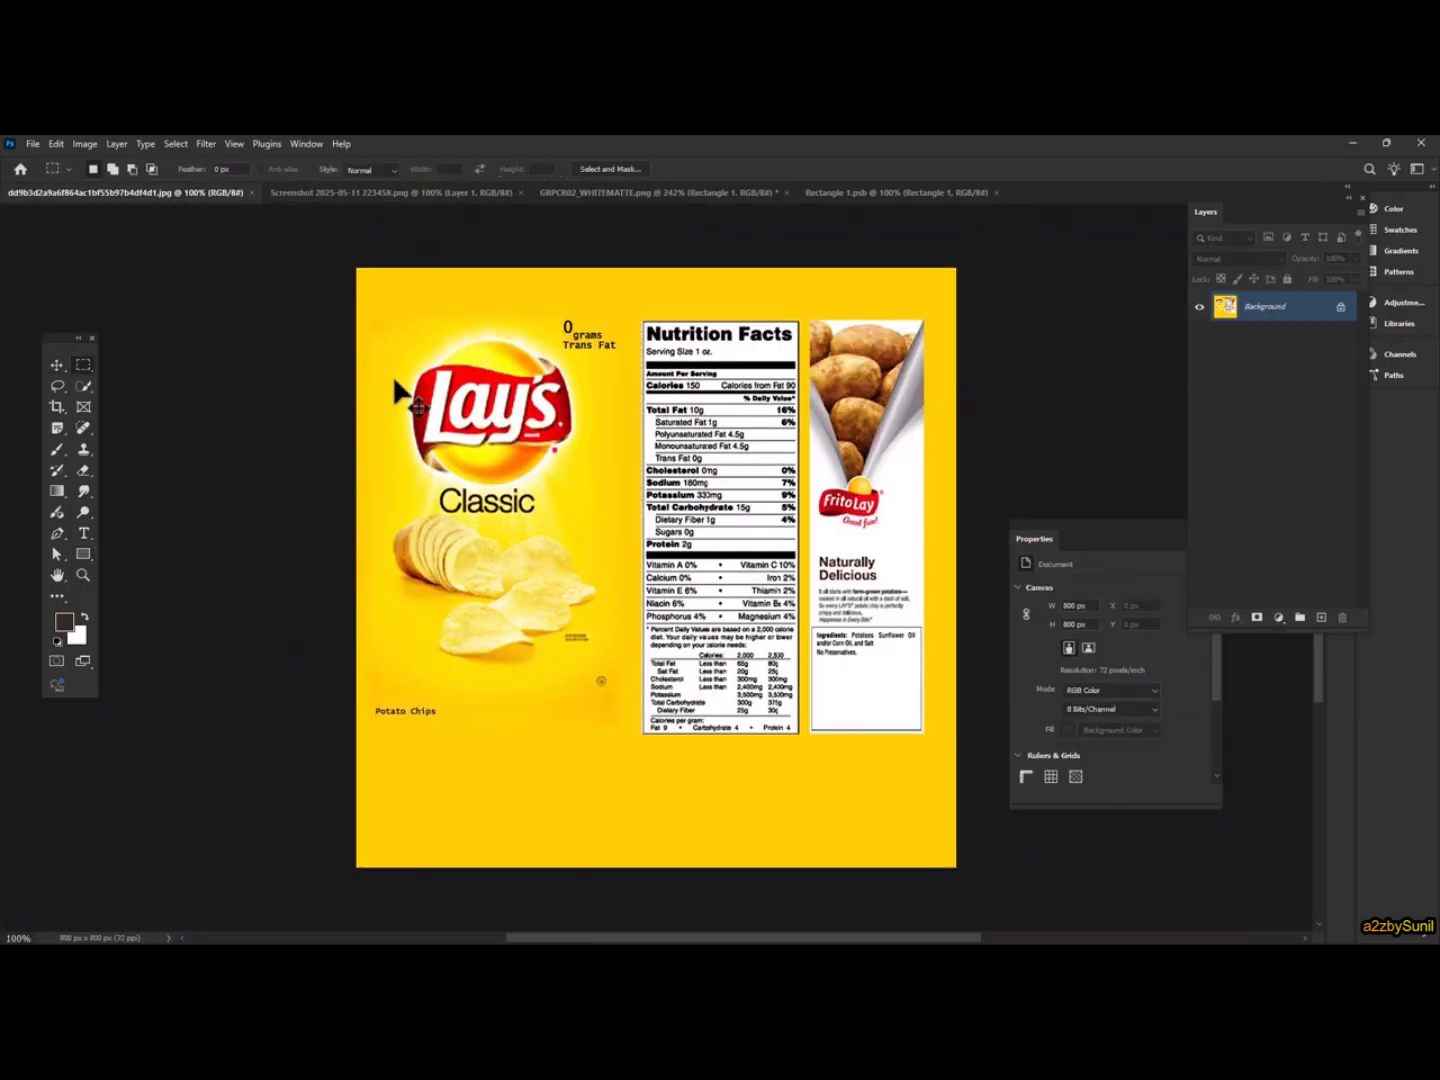
drag(362, 299, 956, 536)
Copy the selection and paste it into the smart object's document
click(56, 143)
click(85, 250)
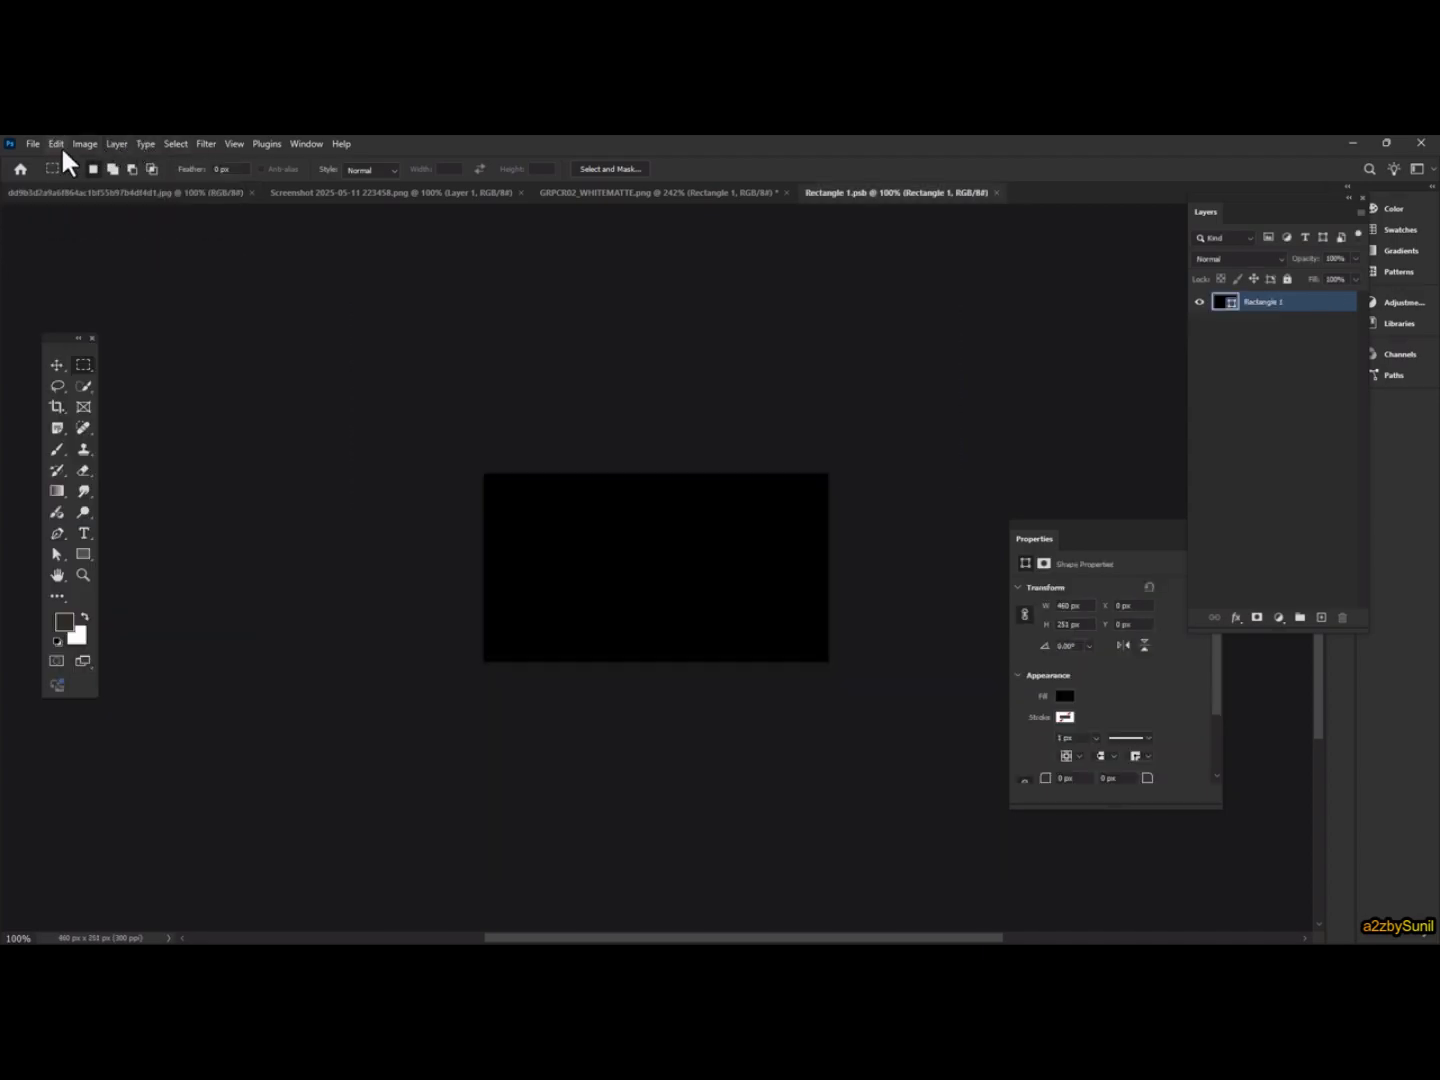
click(57, 144)
click(86, 277)
Scale the pasted label down to fit the rectangle canvas and commit
key(ctrl+t)
drag(757, 621, 632, 573)
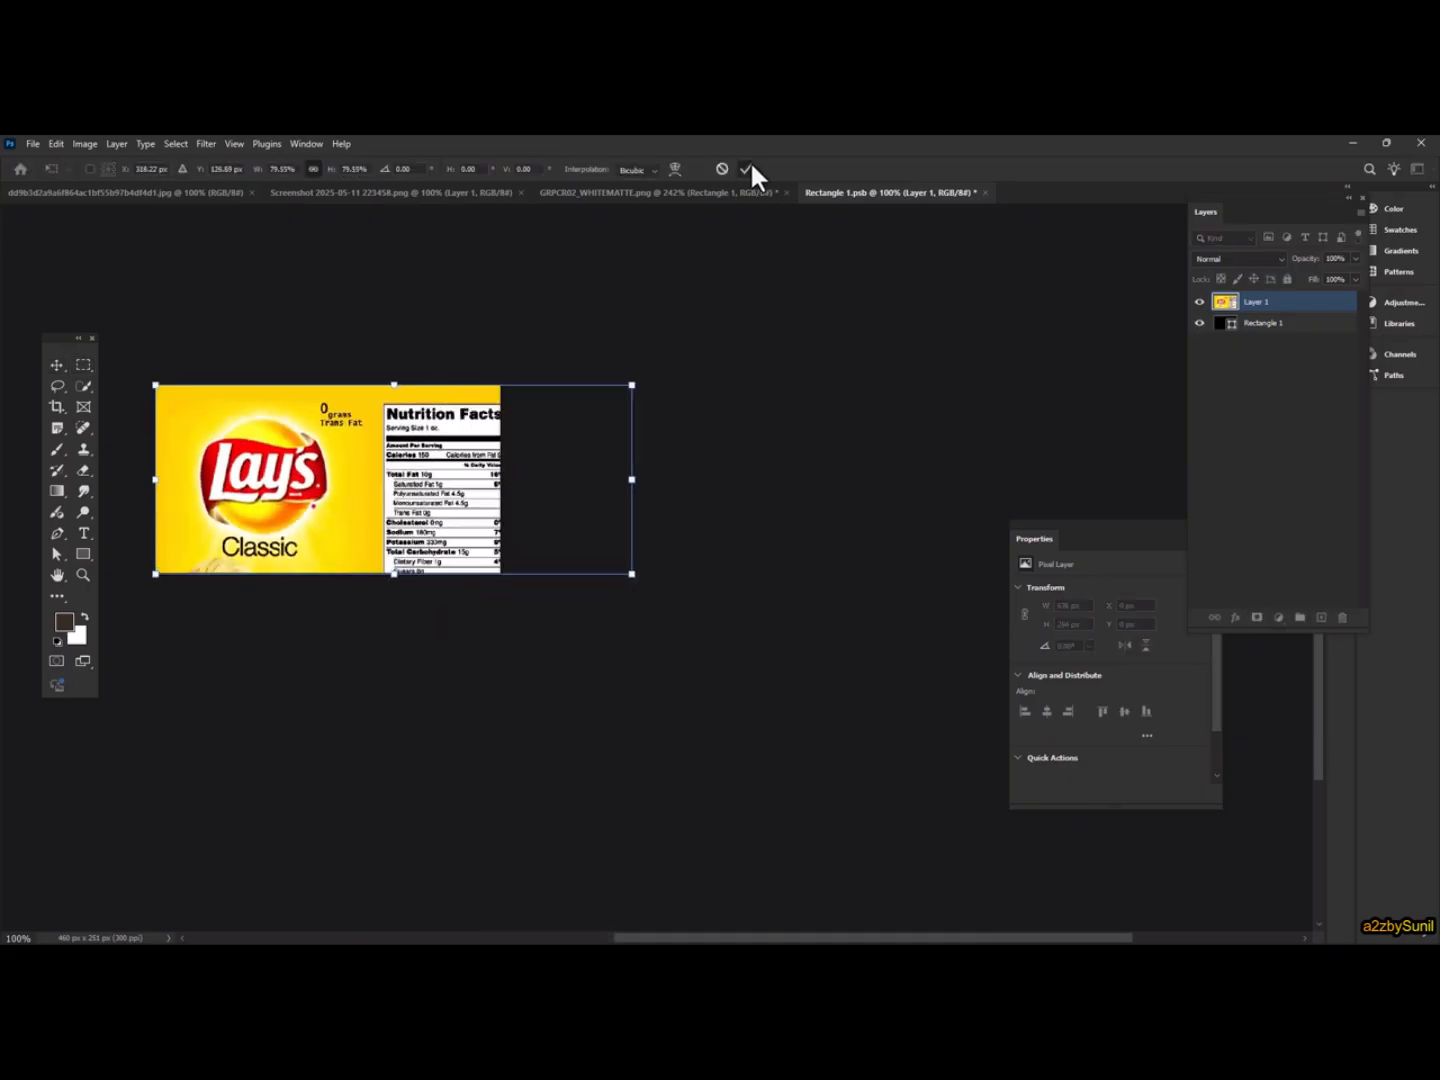
click(747, 170)
In the jar document, set the smart object layer's blend mode to Multiply
click(622, 194)
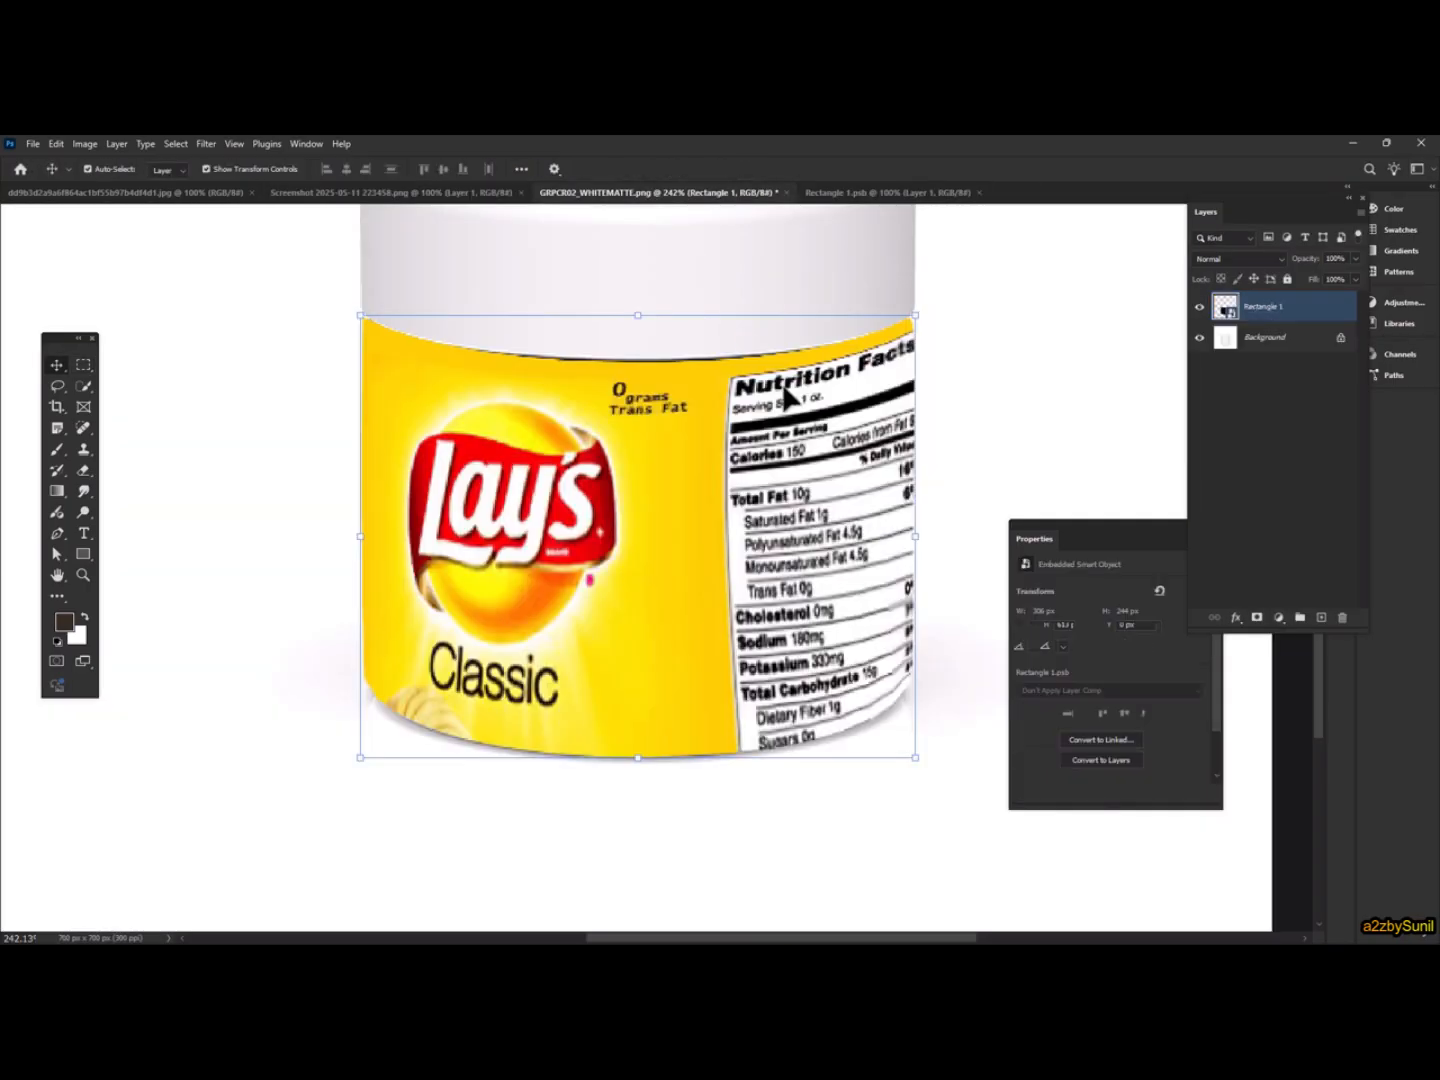
scroll(783, 389, down, 4)
click(1272, 259)
click(1260, 272)
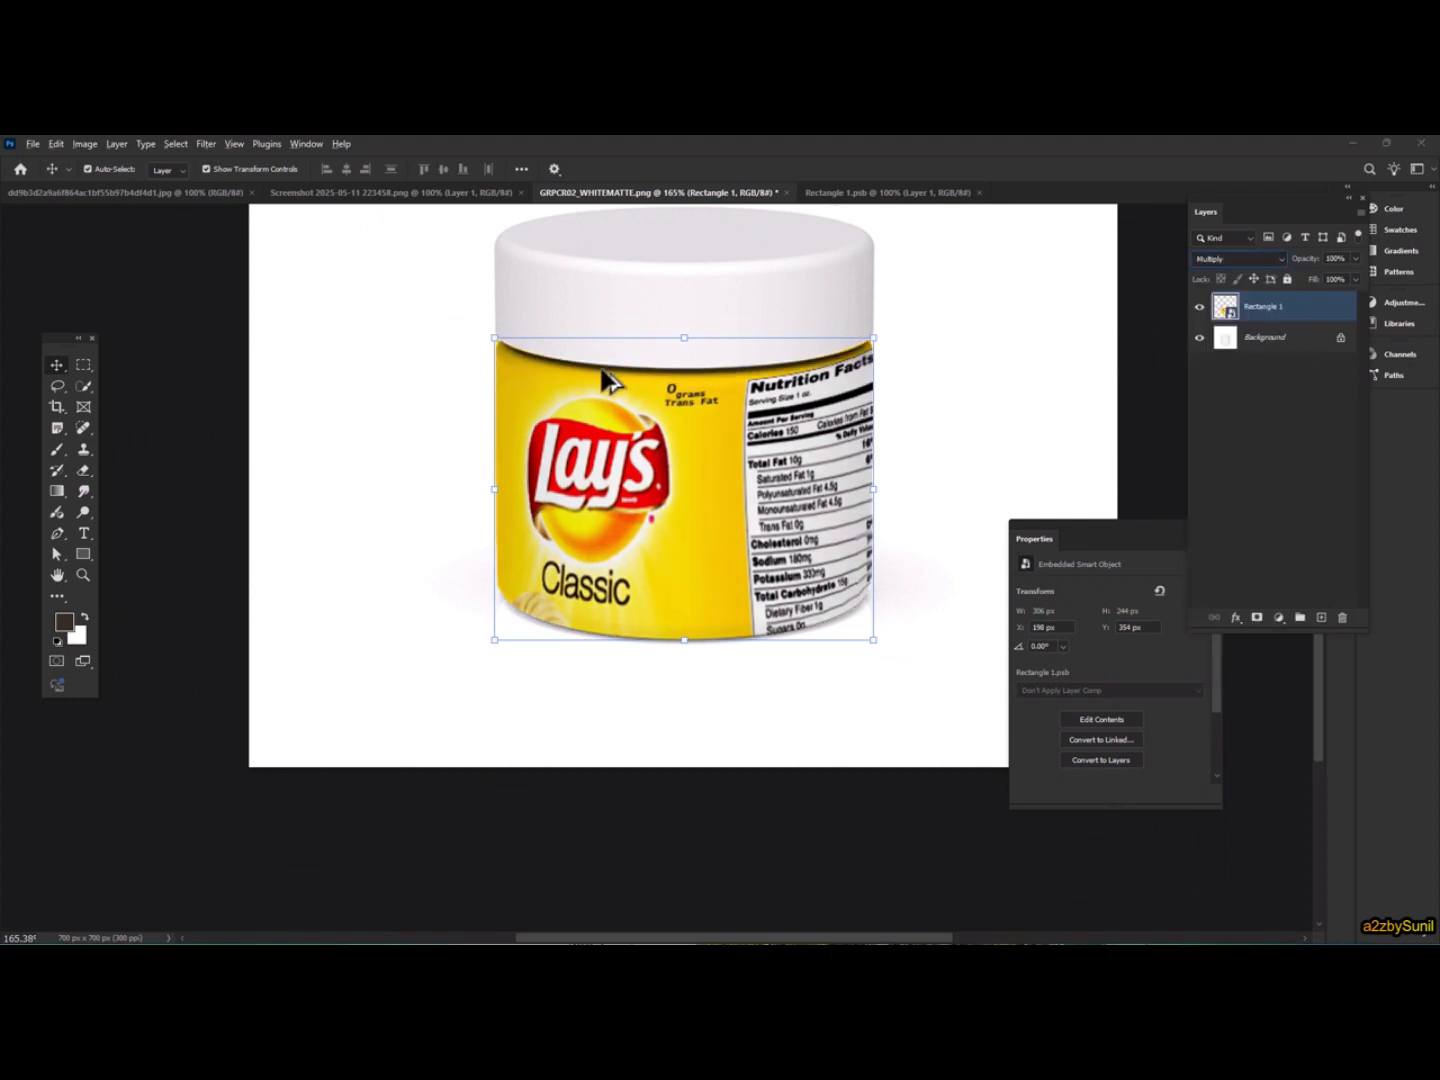
scroll(842, 461, down, 3)
scroll(797, 413, up, 2)
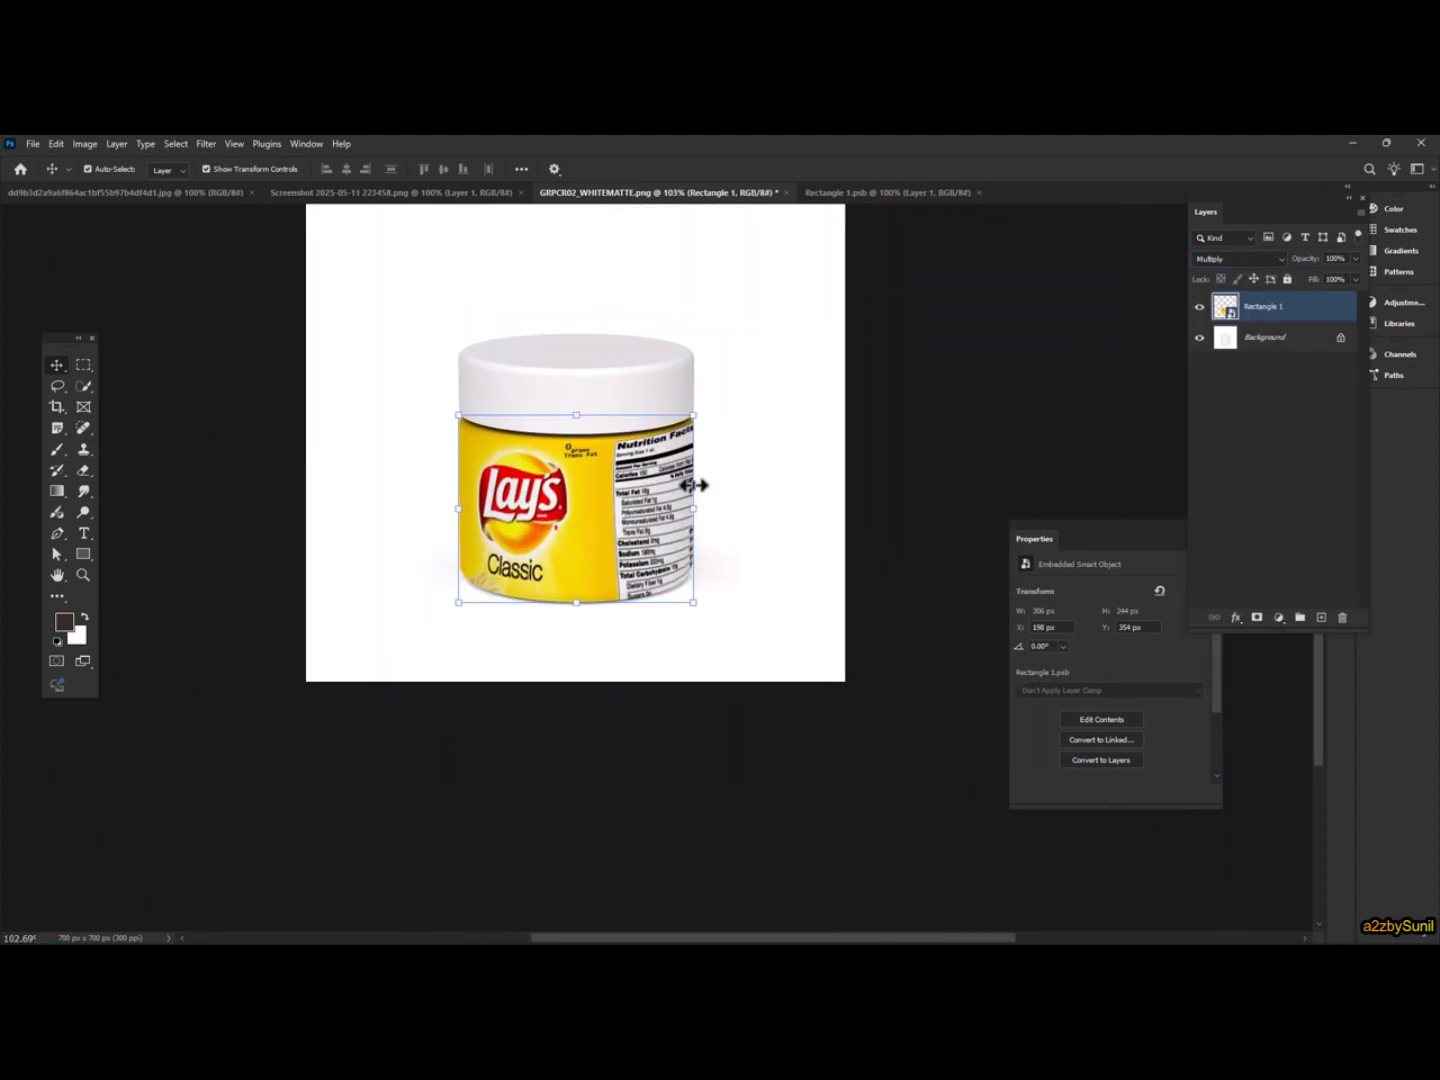
Warp the smart object label so it wraps around the jar's curved body, then commit the transform
scroll(637, 491, up, 3)
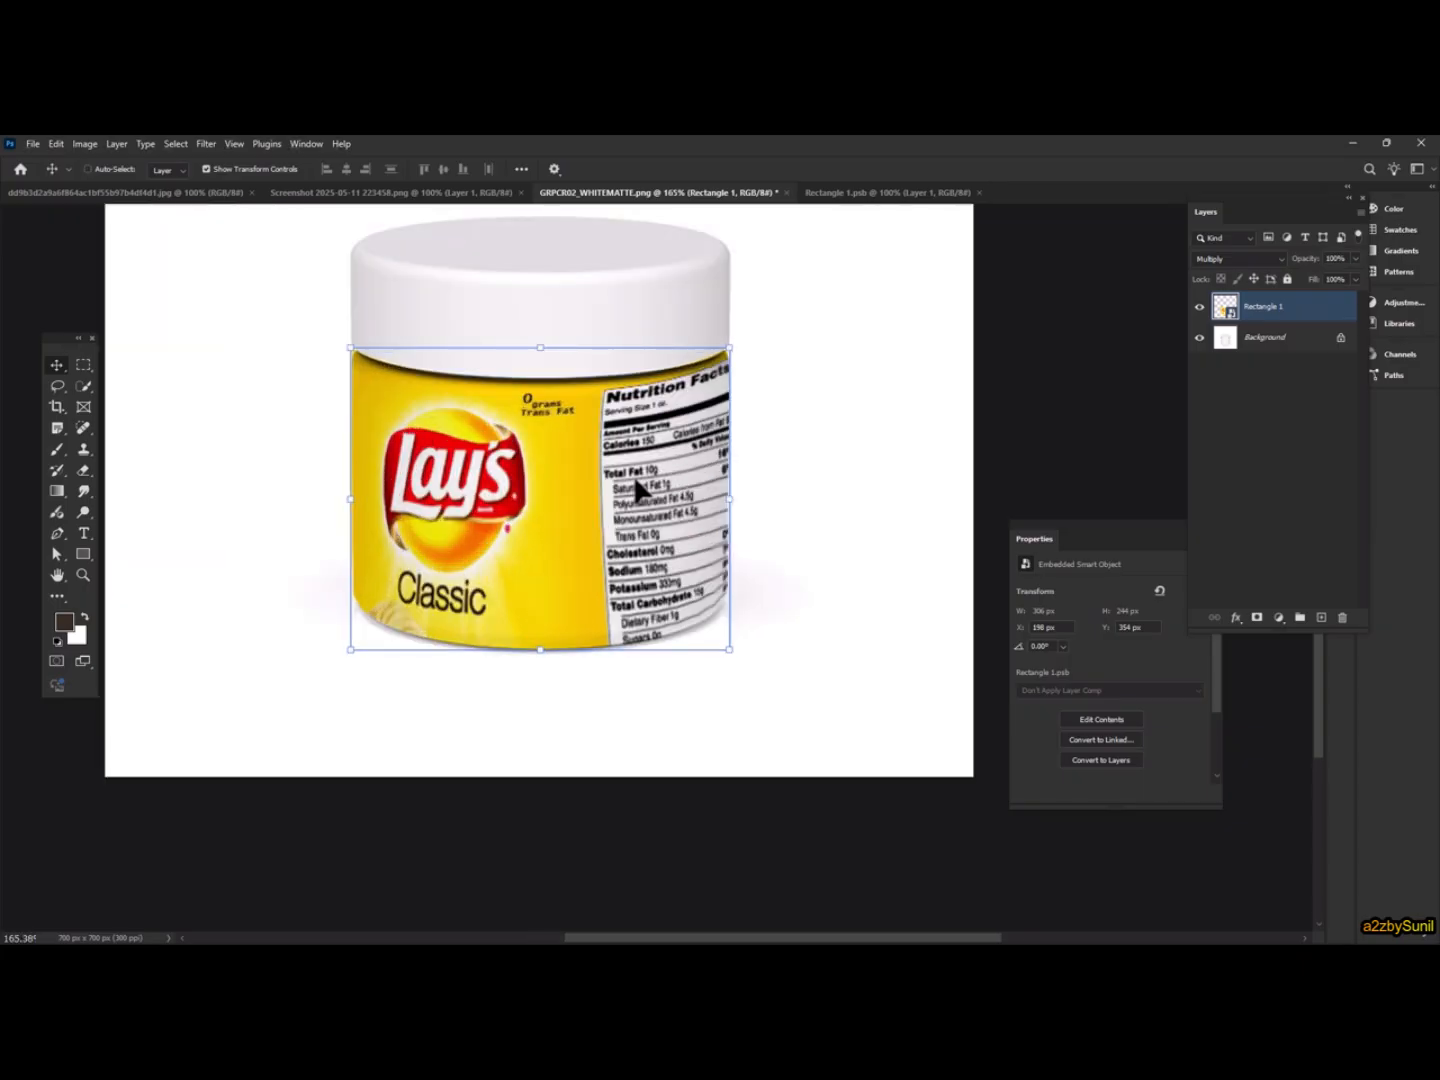
key(ctrl+r)
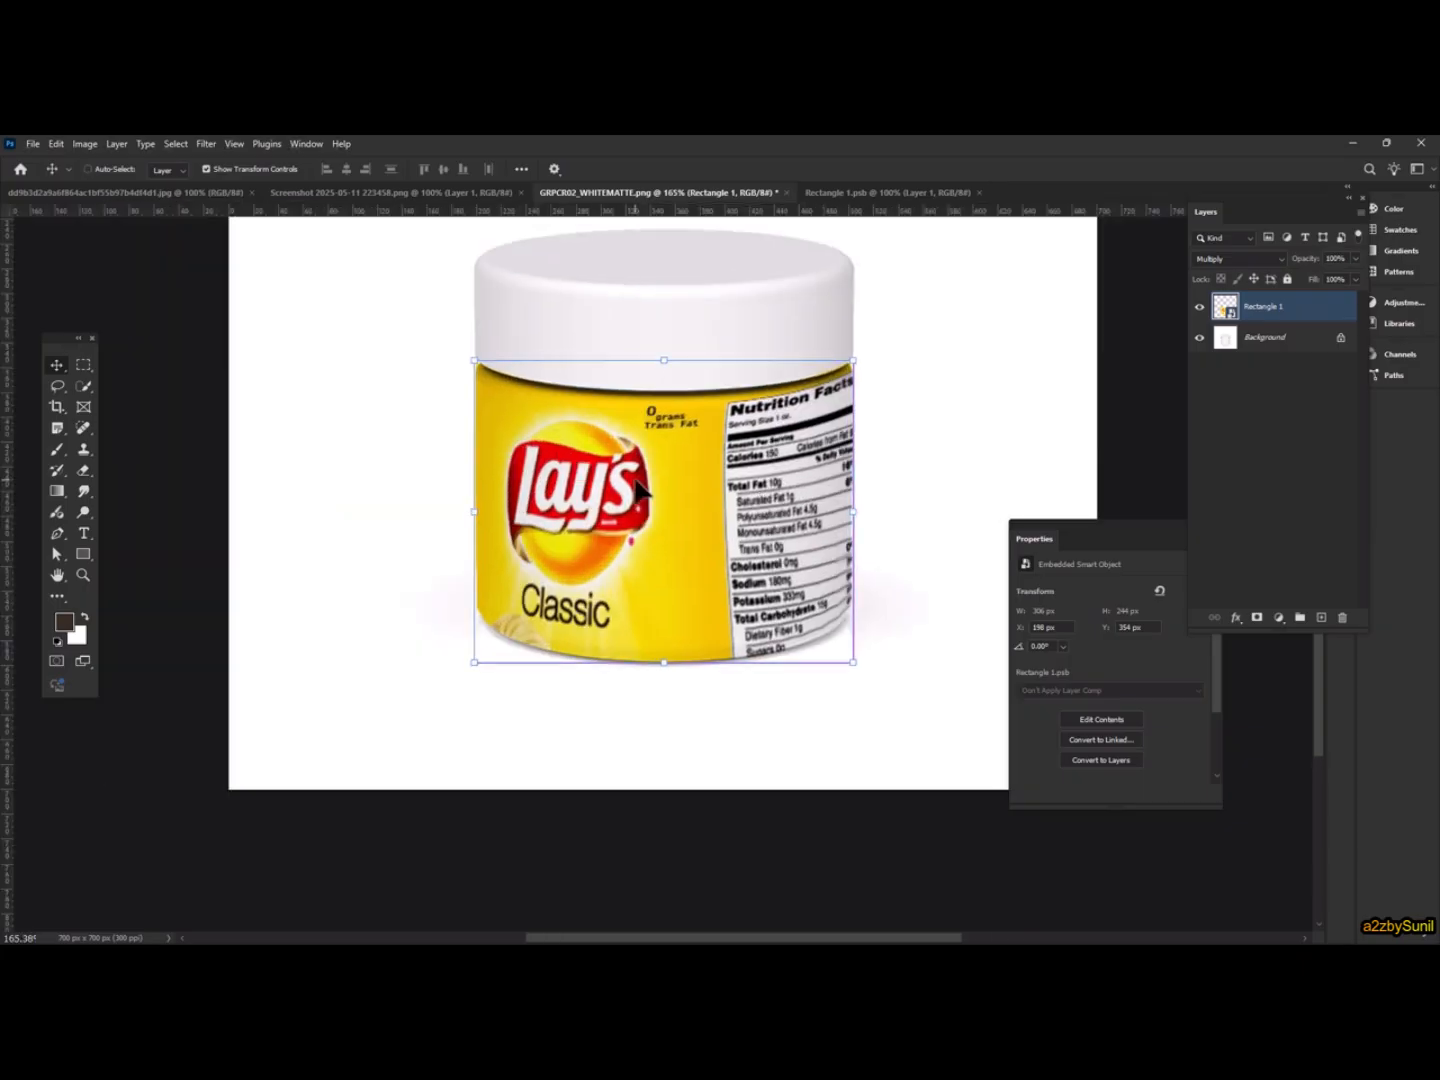
key(ctrl+t)
right_click(637, 480)
click(680, 639)
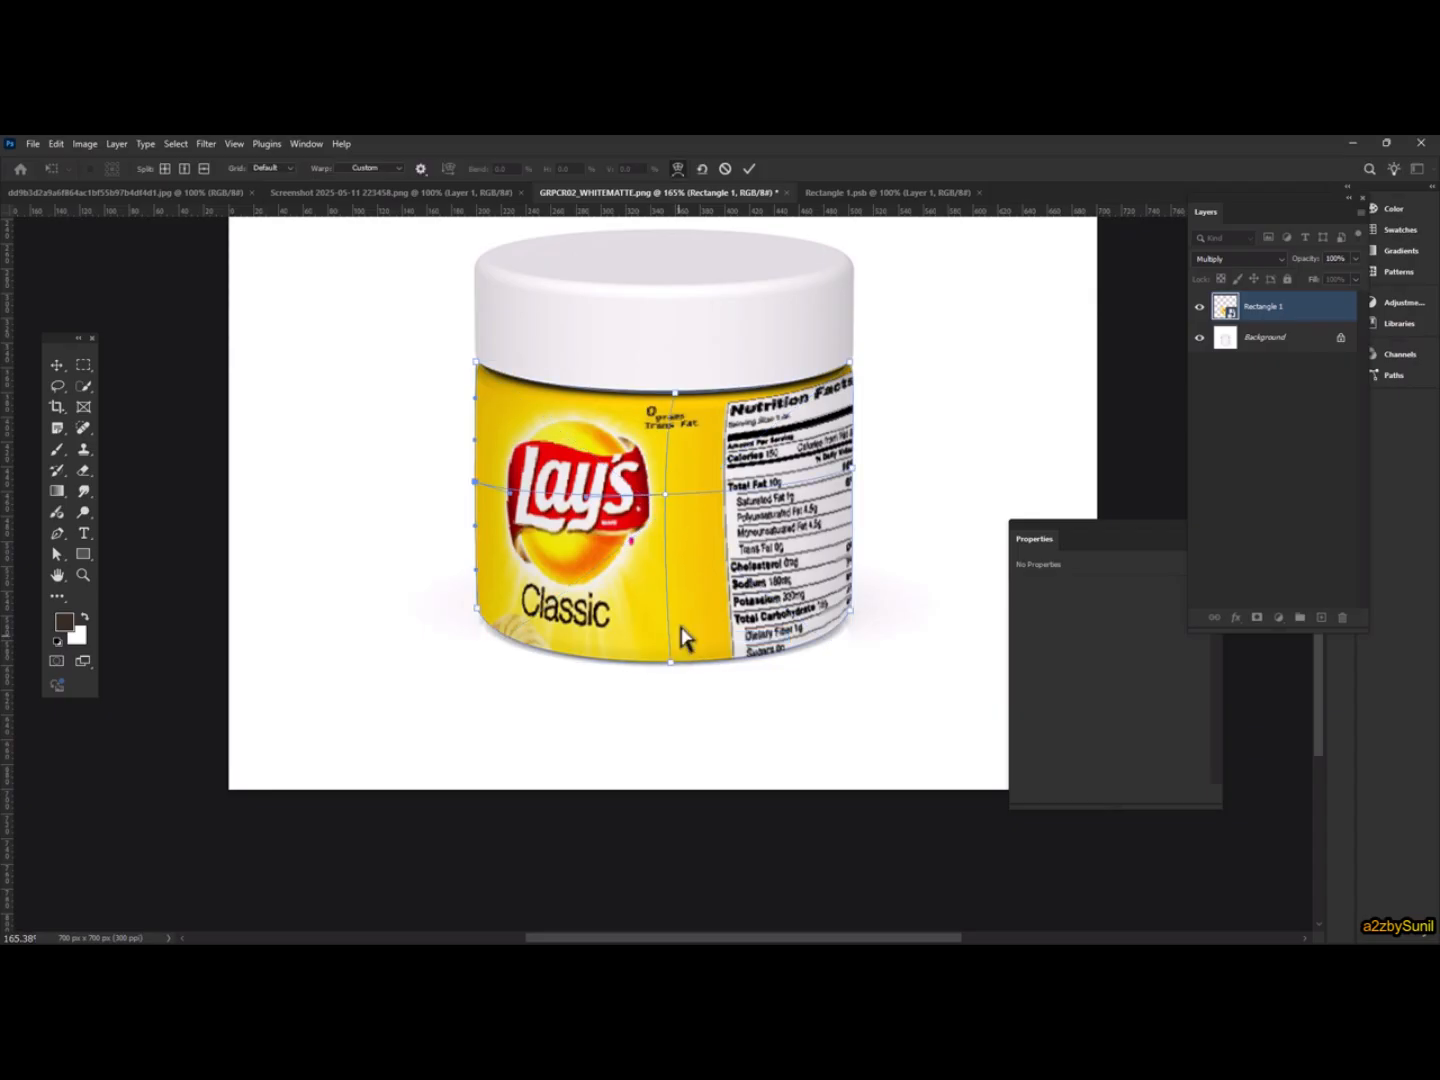
right_click(750, 554)
click(847, 739)
right_click(737, 494)
click(828, 664)
scroll(718, 524, up, 1)
key(alt+space)
drag(756, 526, 740, 554)
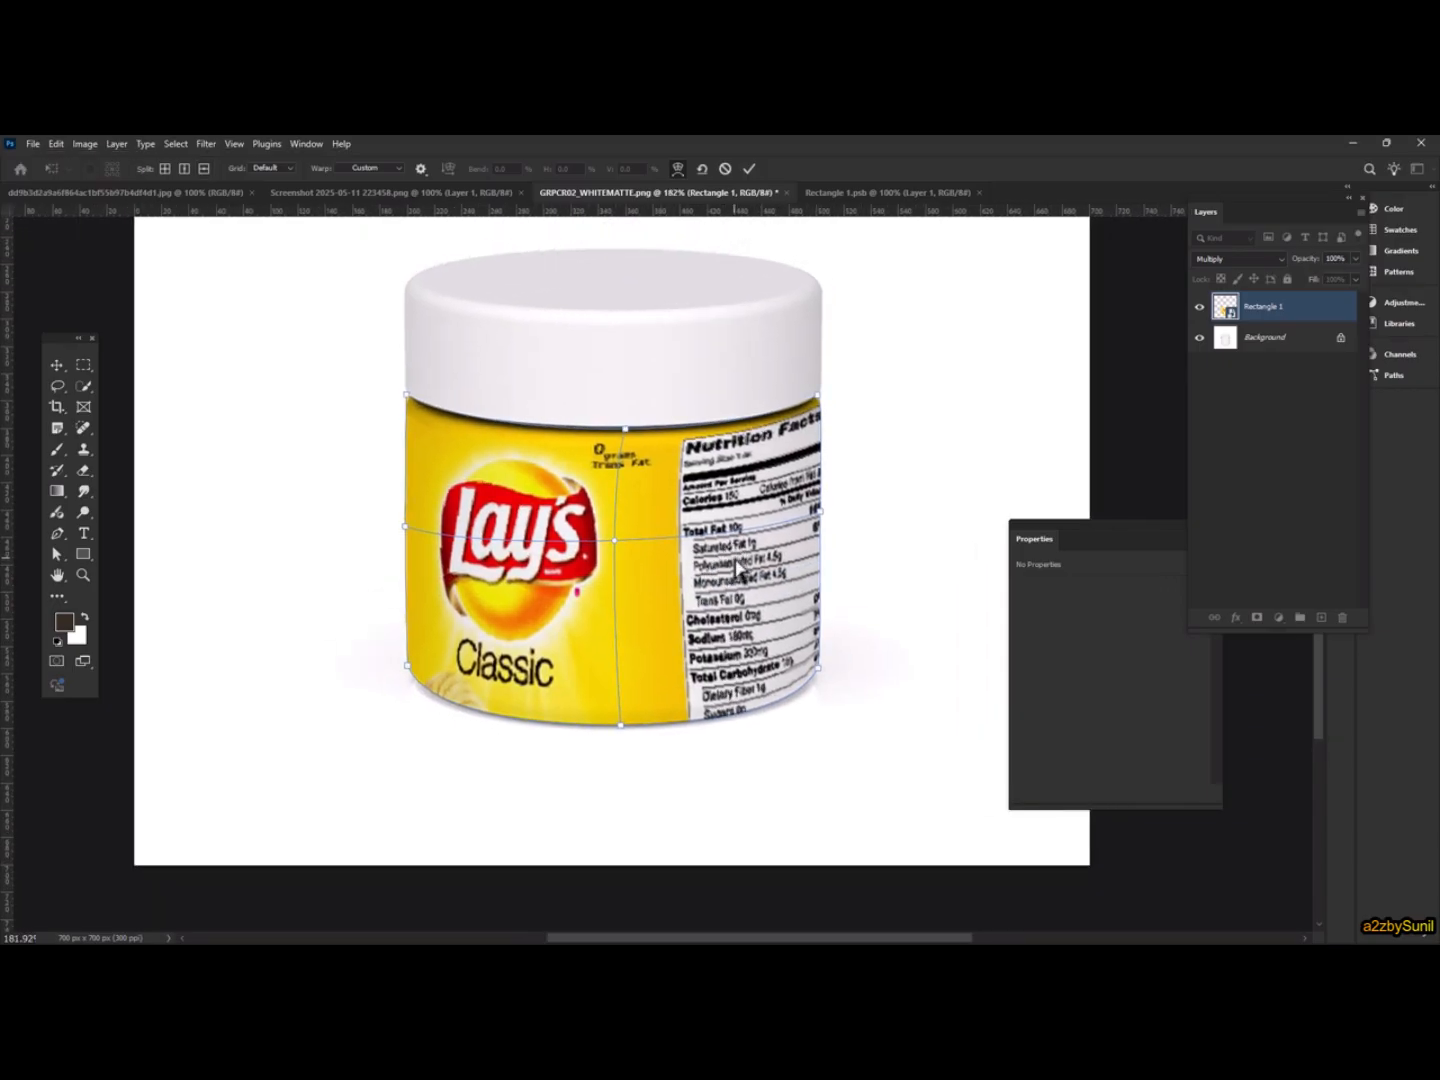
scroll(738, 559, down, 3)
click(750, 168)
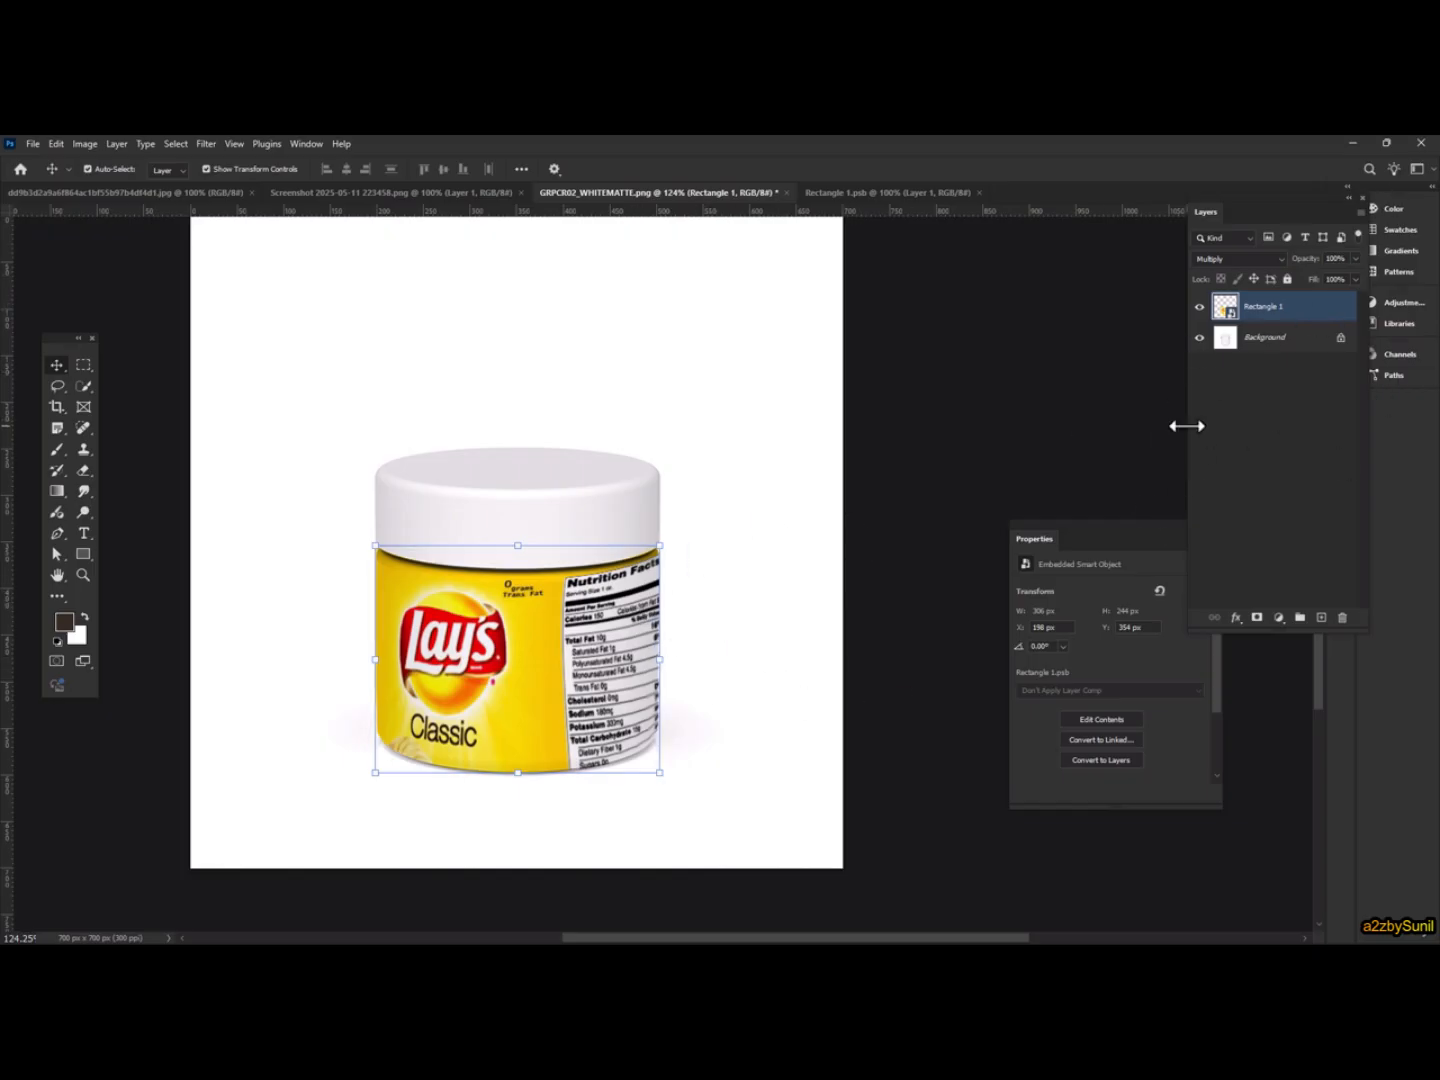
scroll(460, 603, down, 4)
click(146, 144)
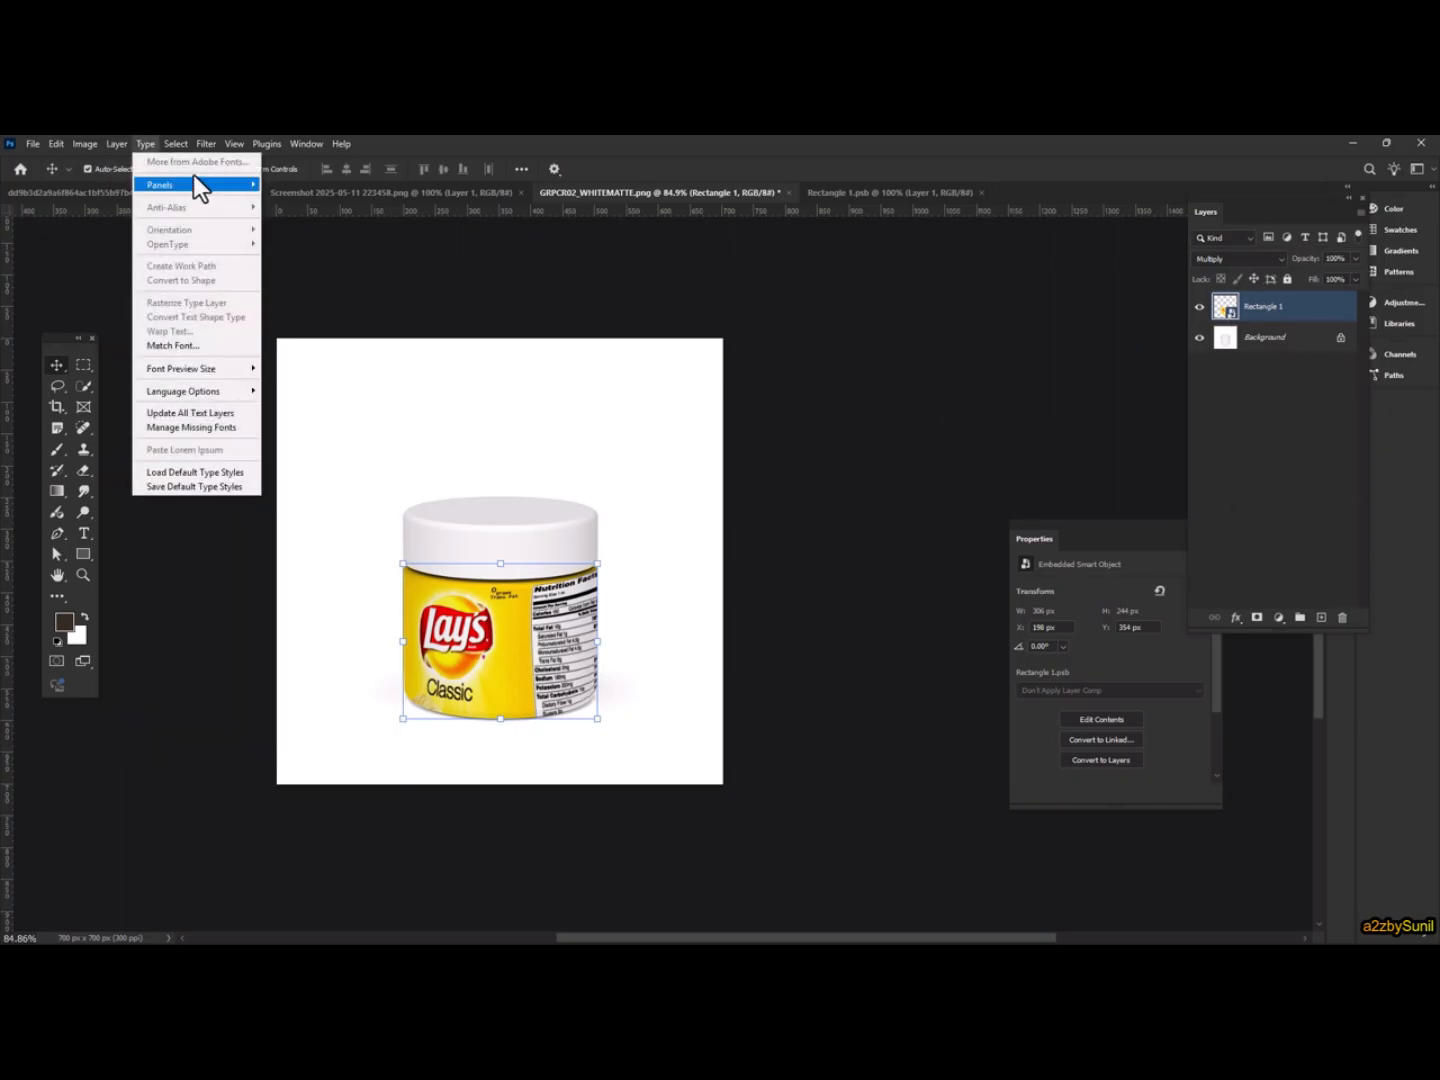
mouse_move(119, 140)
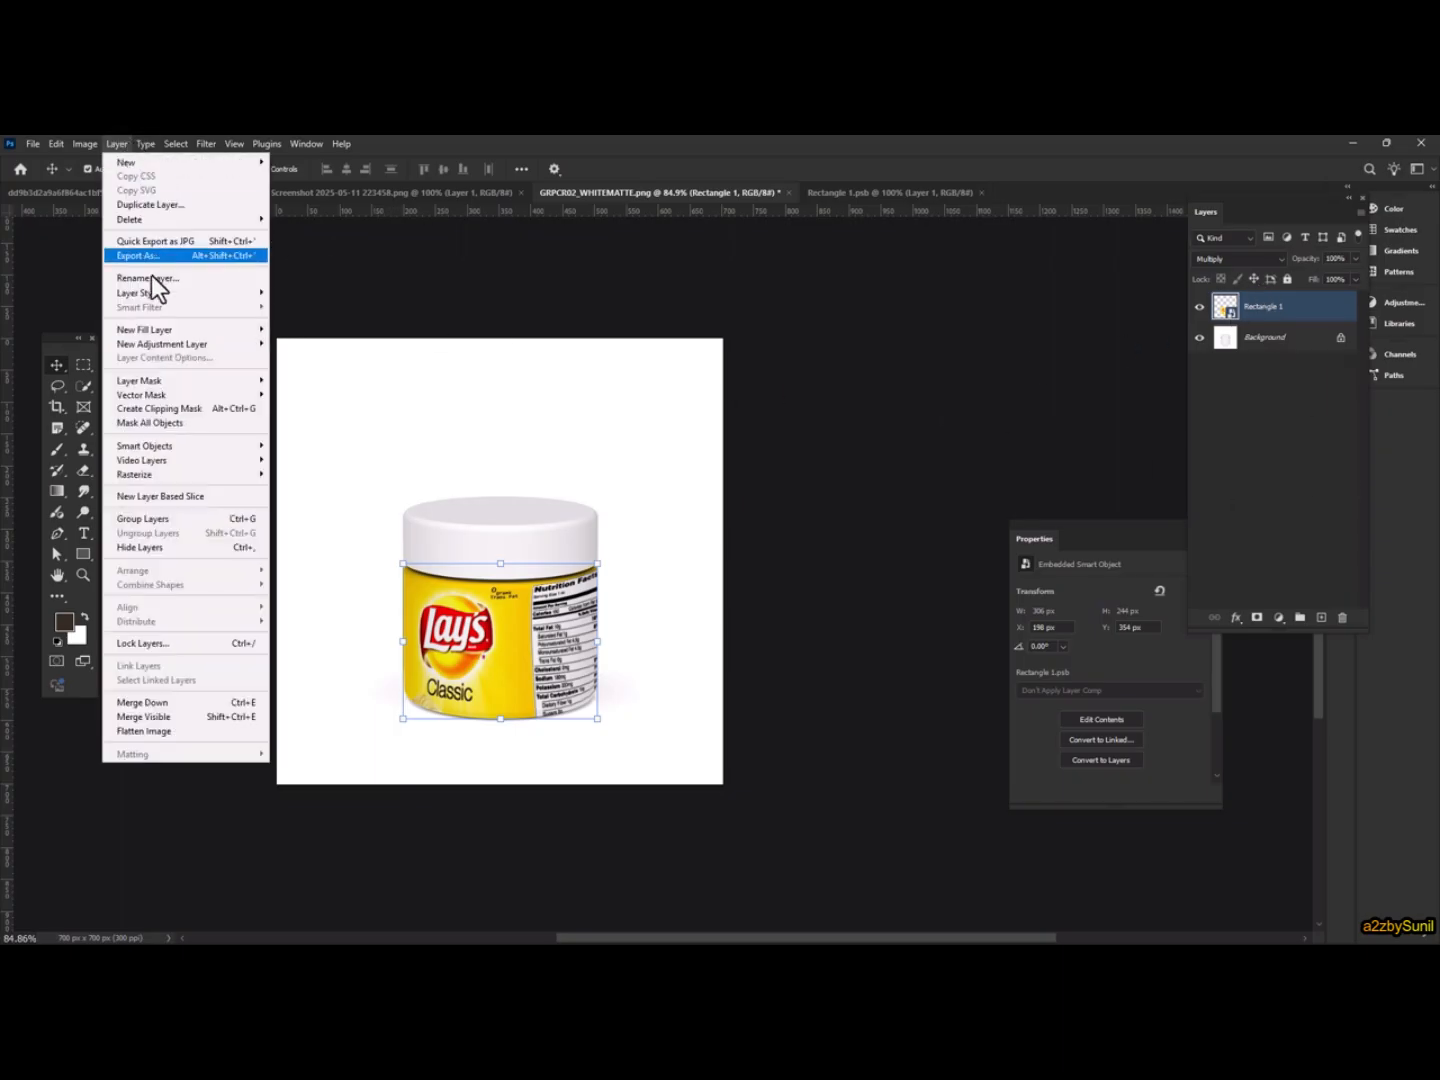
mouse_move(201, 447)
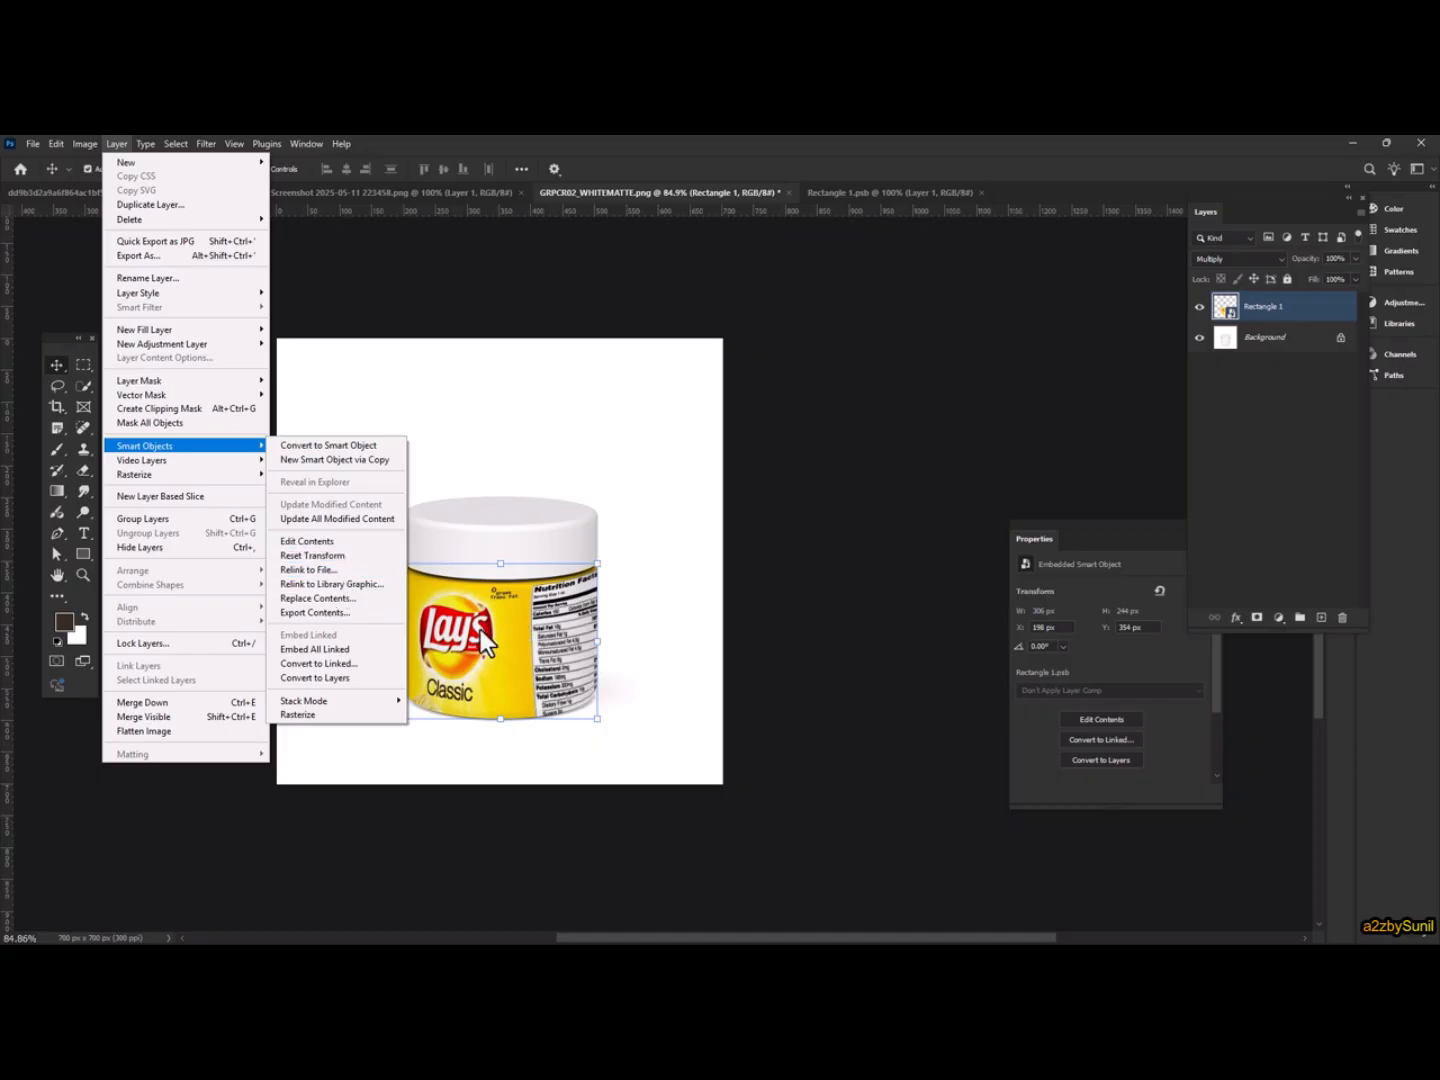
click(506, 598)
scroll(508, 597, down, 4)
scroll(508, 596, up, 9)
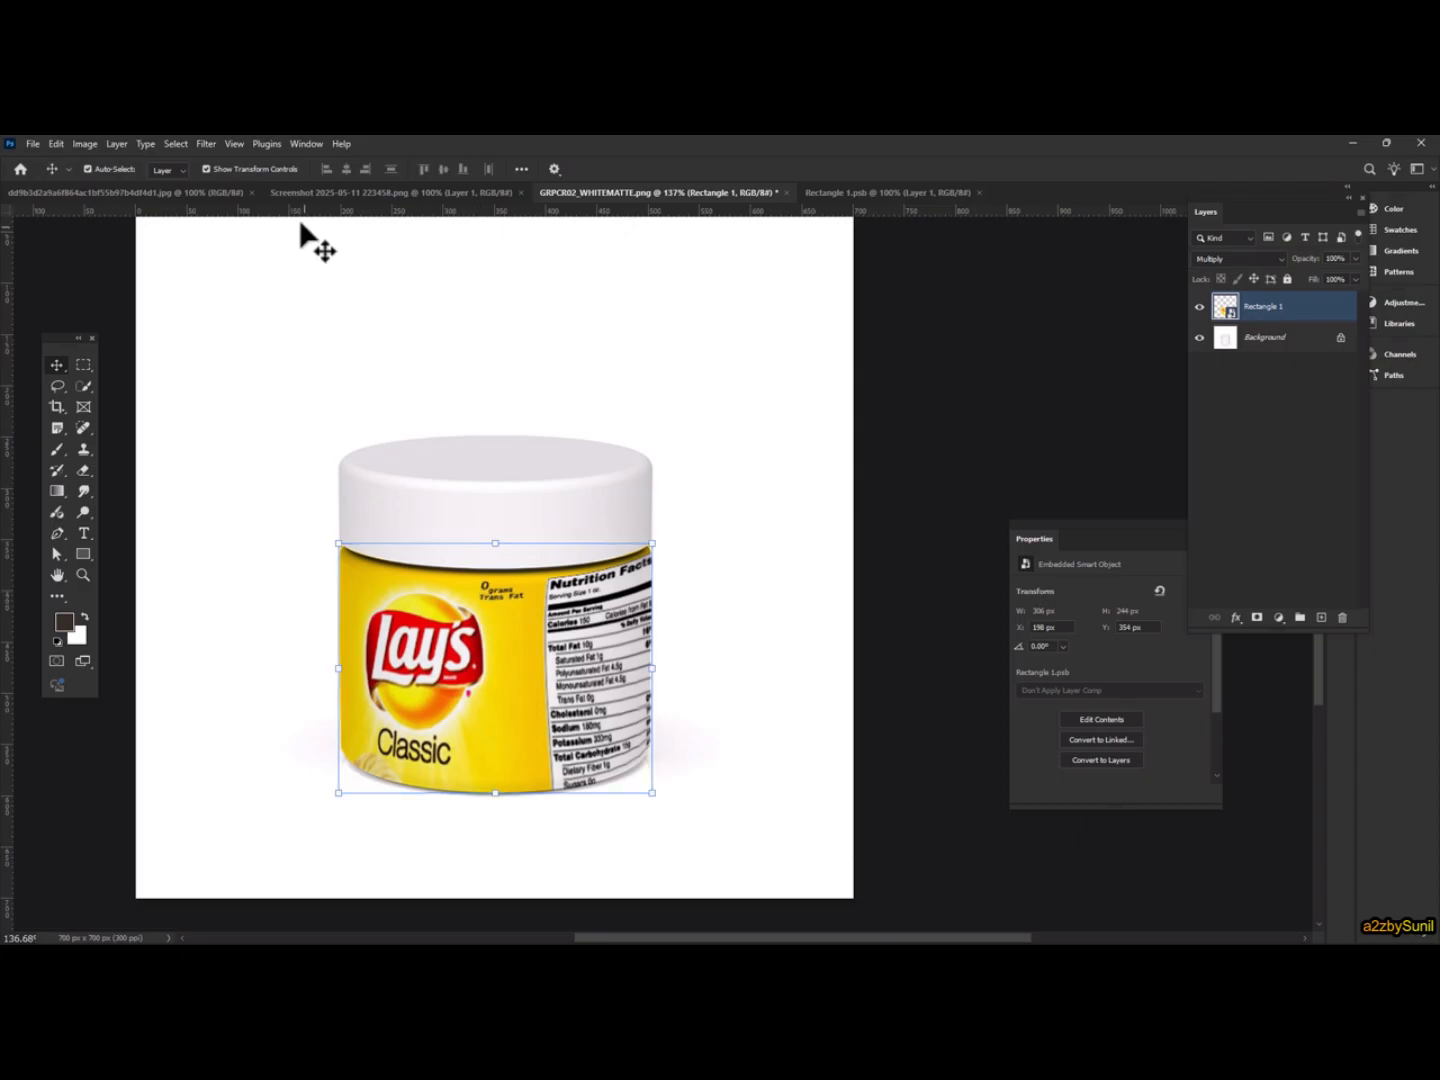
click(206, 144)
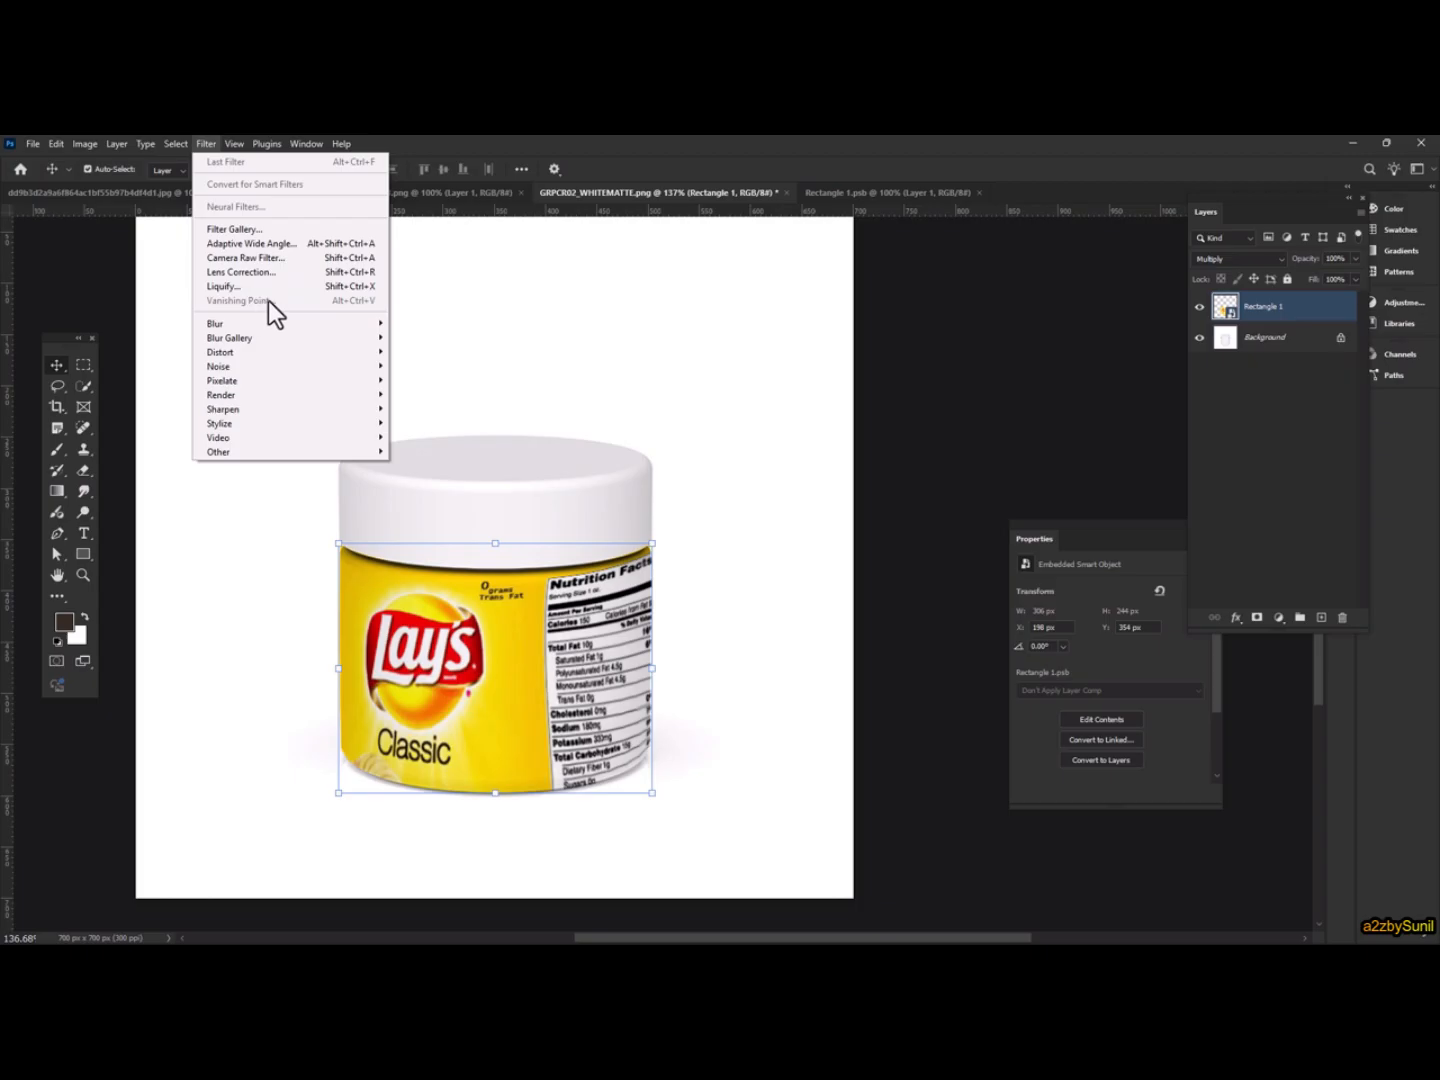